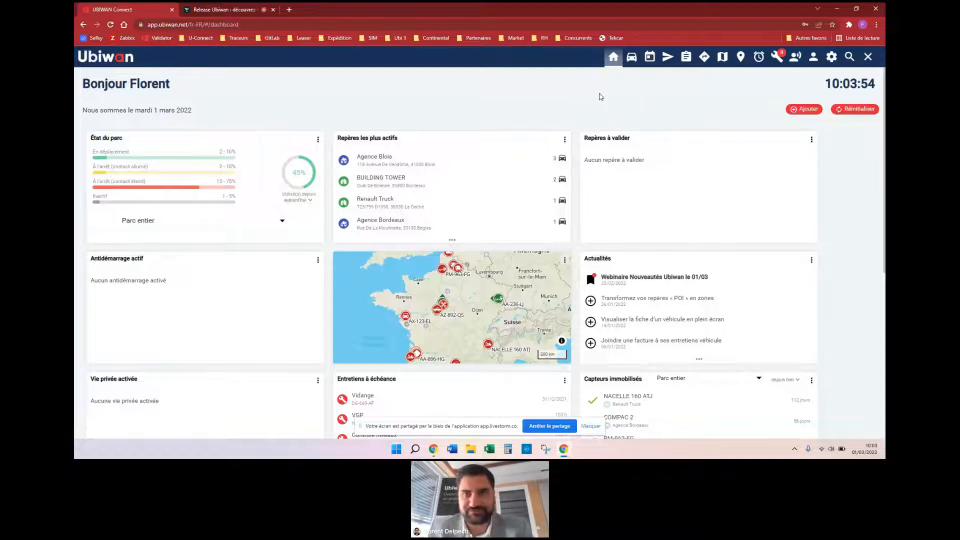
Step: Open the Repères page listing CHANTIERS, CLIENTS, DEPOTS, FOURNISSEURS and Test Chantiers
click(741, 60)
Step: Create a landmark labelled 'Test Zone' in the DEPOTS category and continue to Localisation
scroll(336, 285, up, 3)
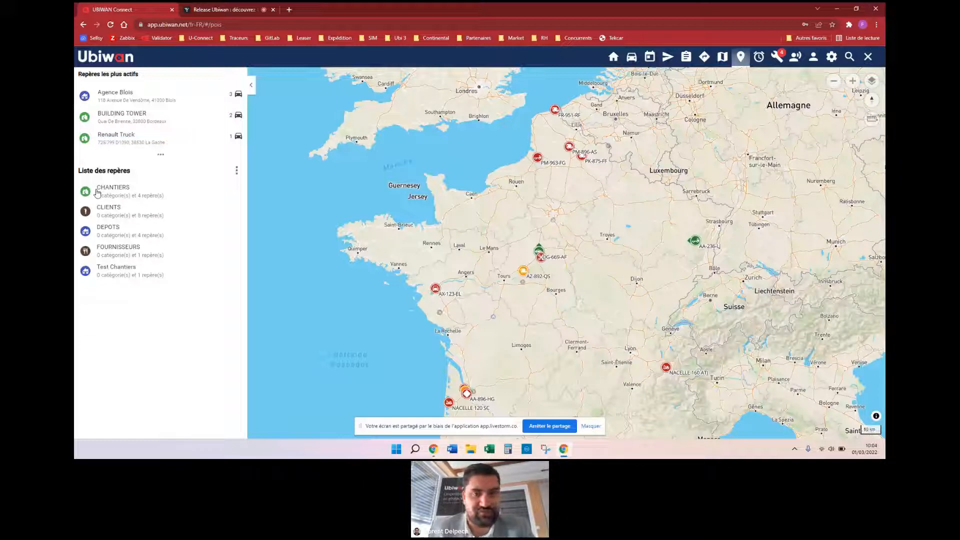
click(237, 170)
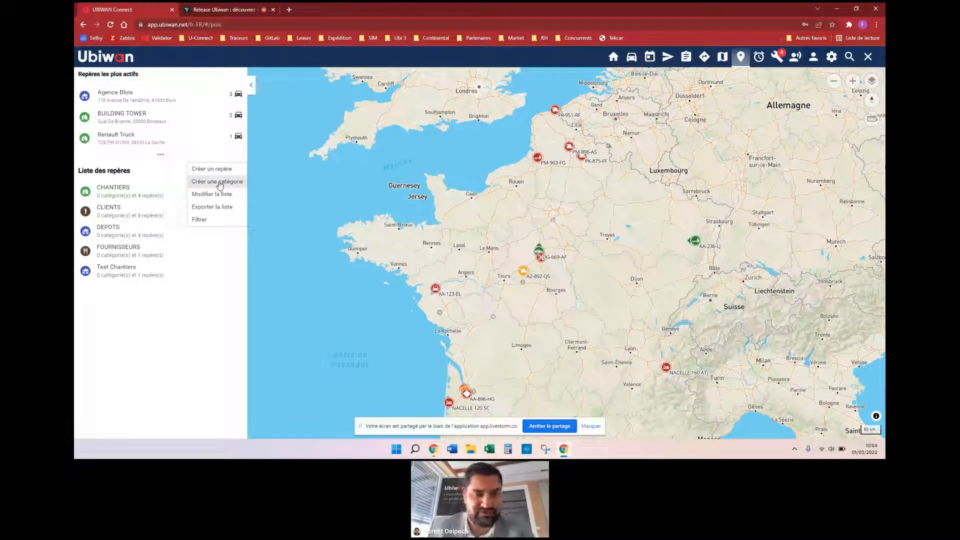
click(216, 170)
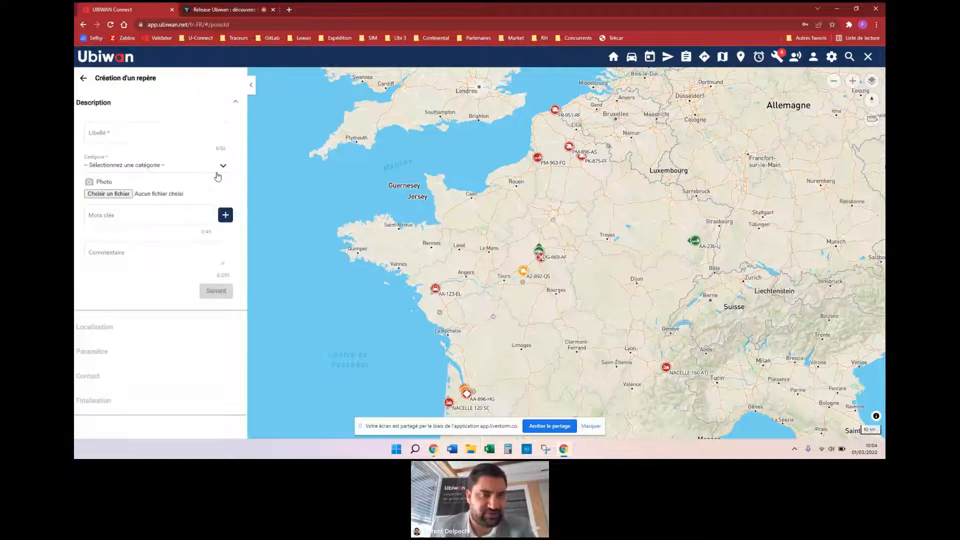
click(147, 142)
text(Test Zone)
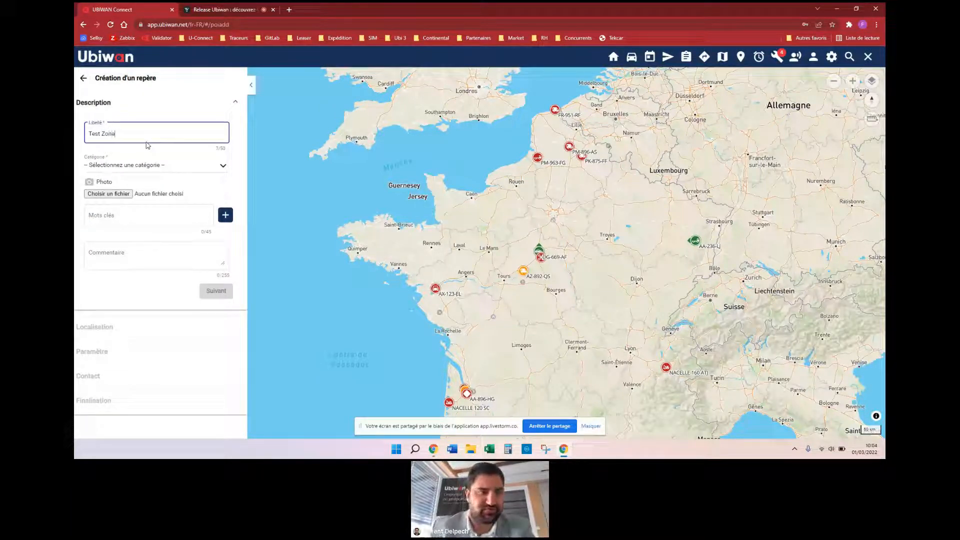
click(193, 169)
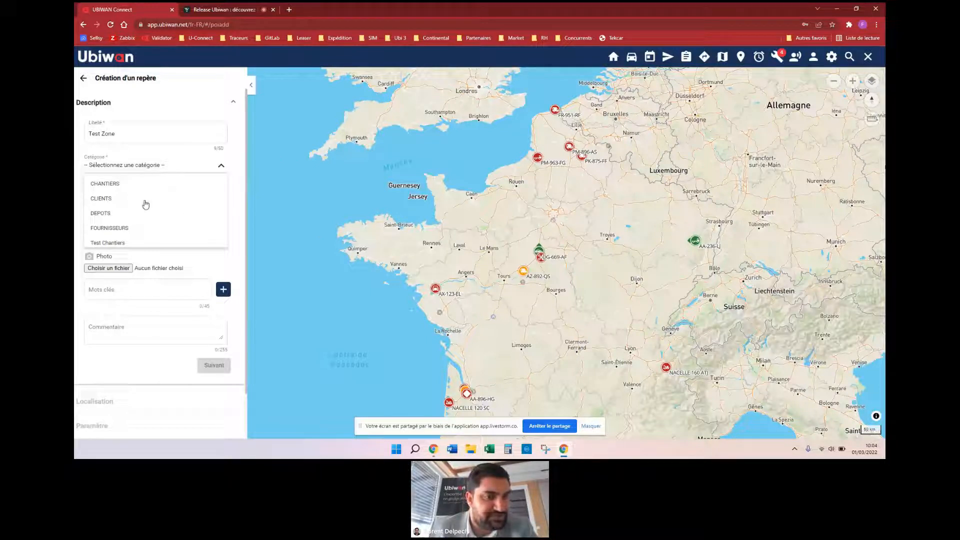
click(100, 214)
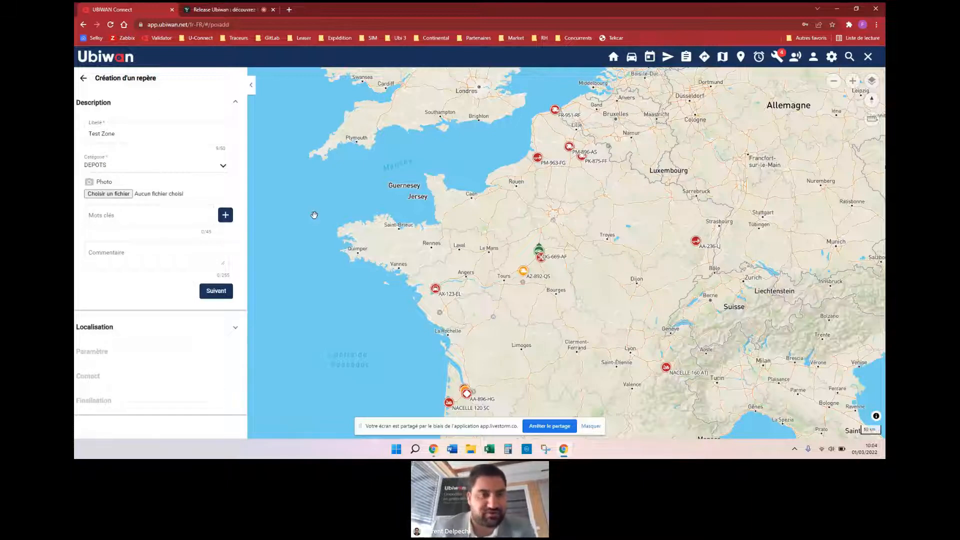
click(162, 209)
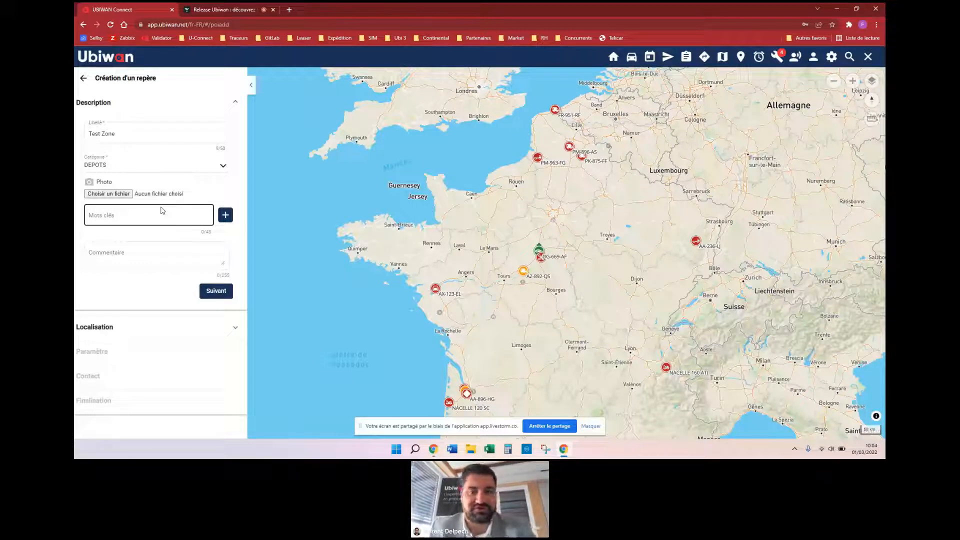
click(215, 291)
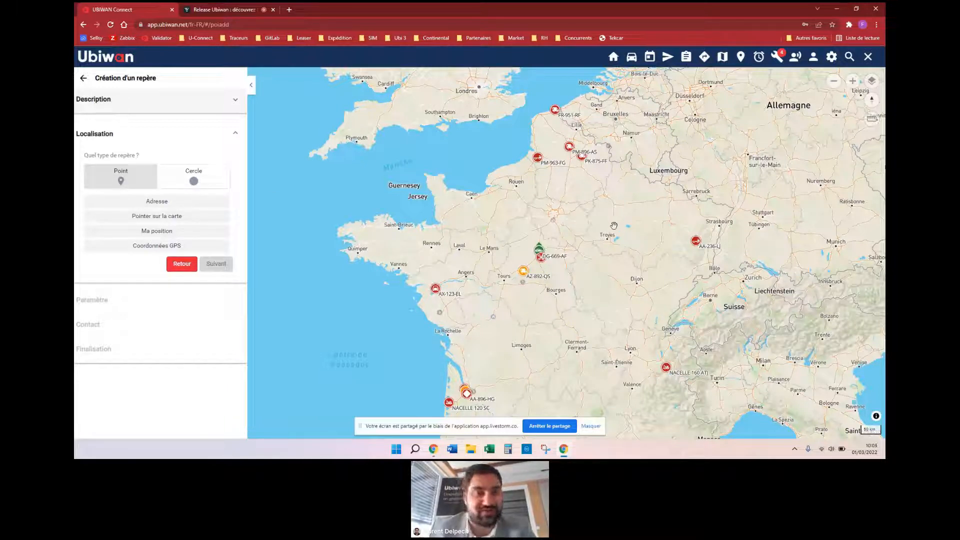
click(191, 181)
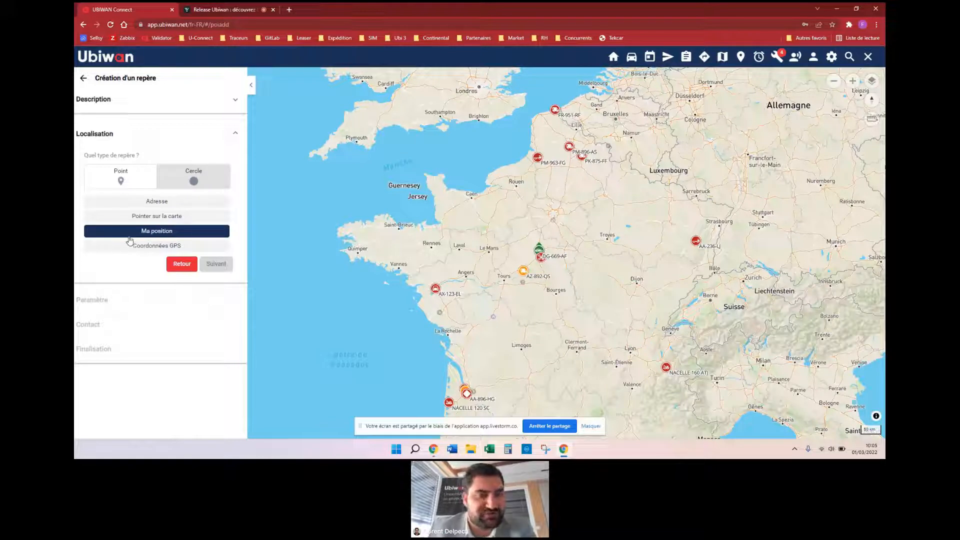
click(155, 249)
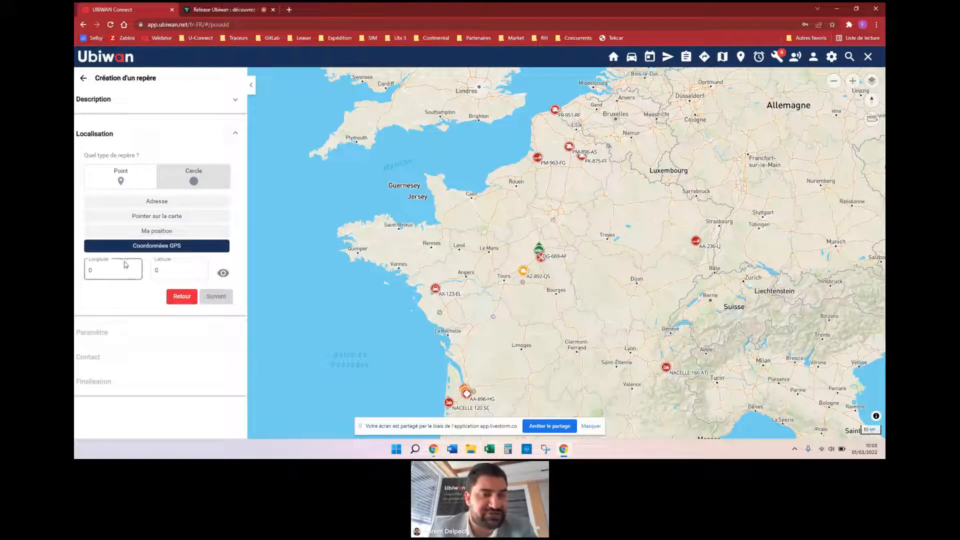
click(162, 206)
click(138, 270)
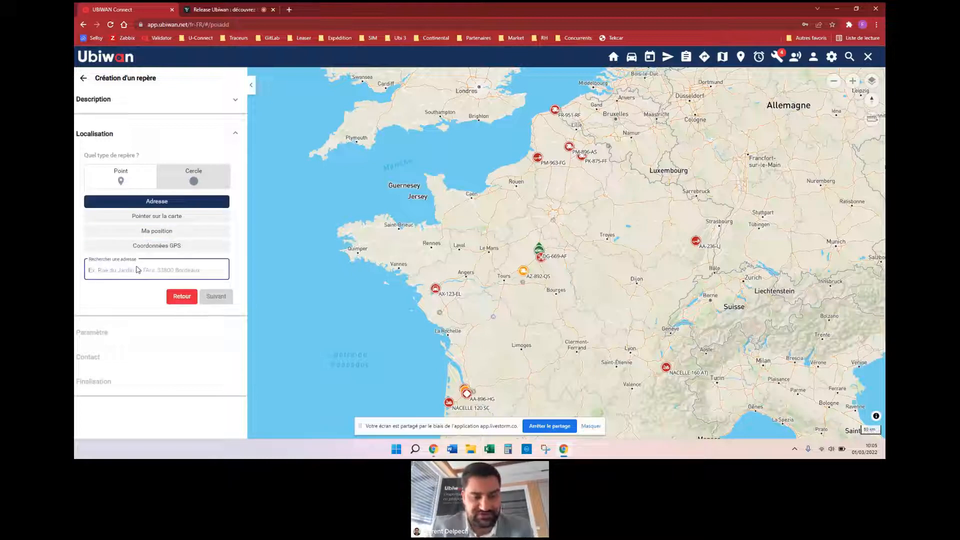
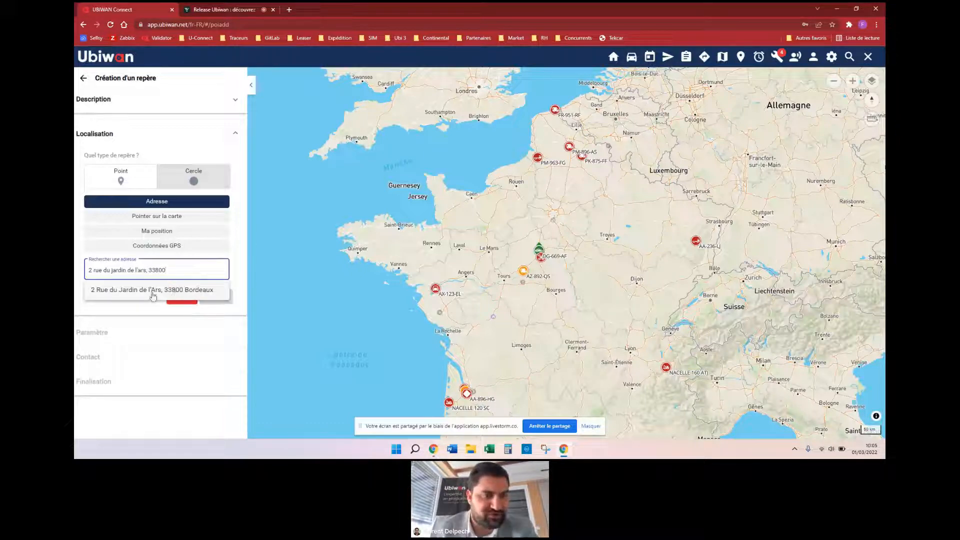
click(160, 294)
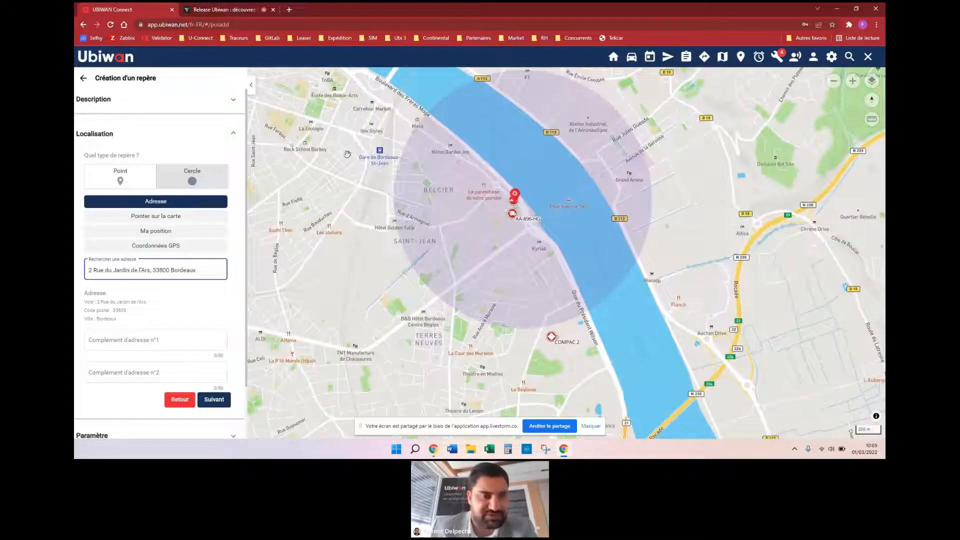
scroll(156, 318, down, 1)
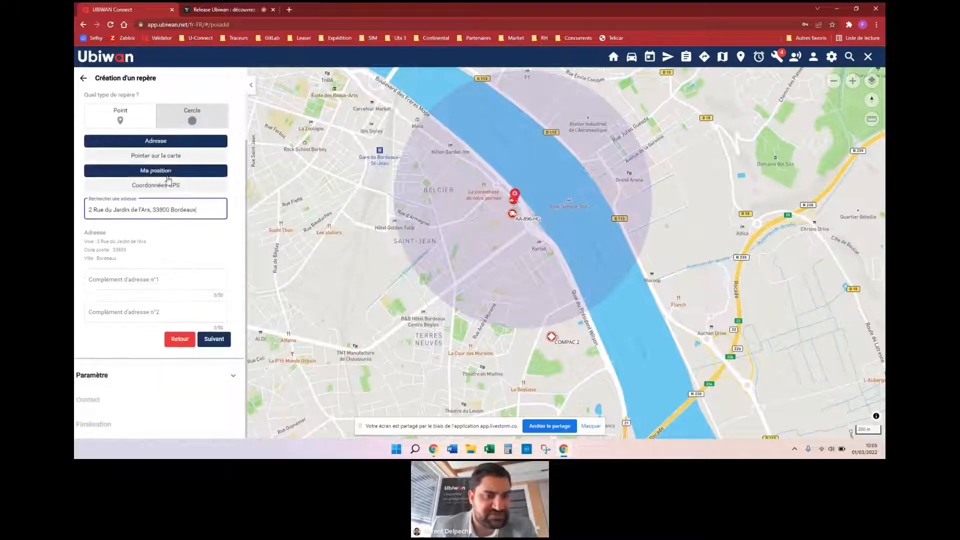
Step: Give the zone an orange colour and a 2 km radius, shown on the map
click(214, 339)
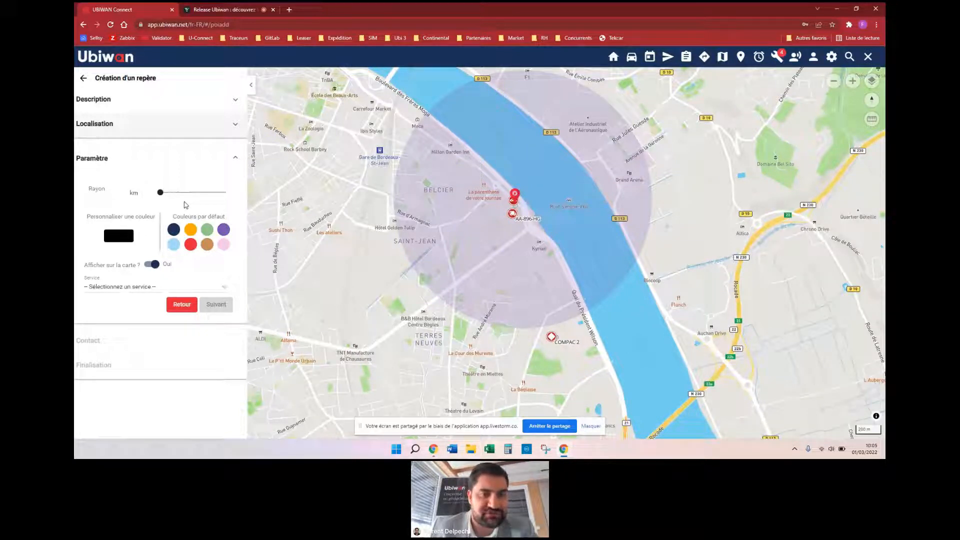
click(192, 230)
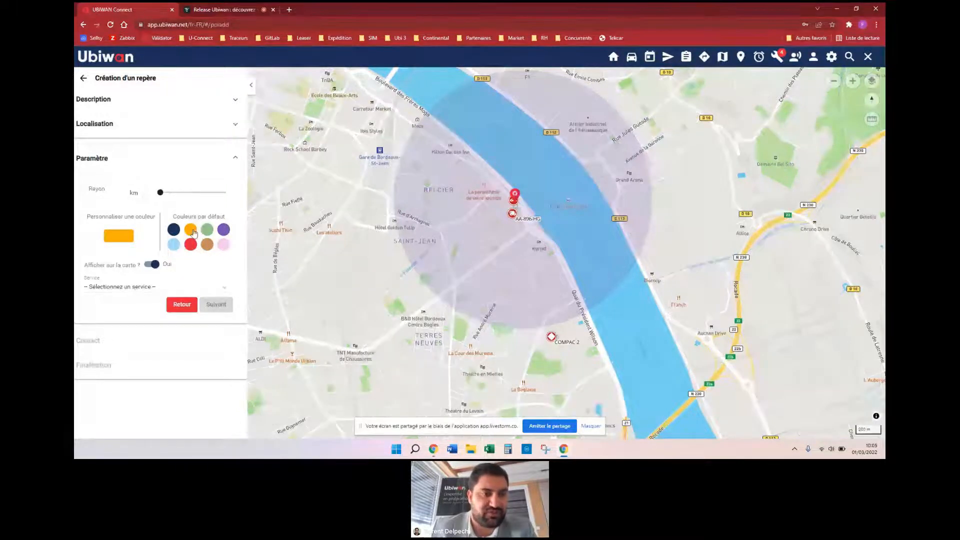
click(205, 231)
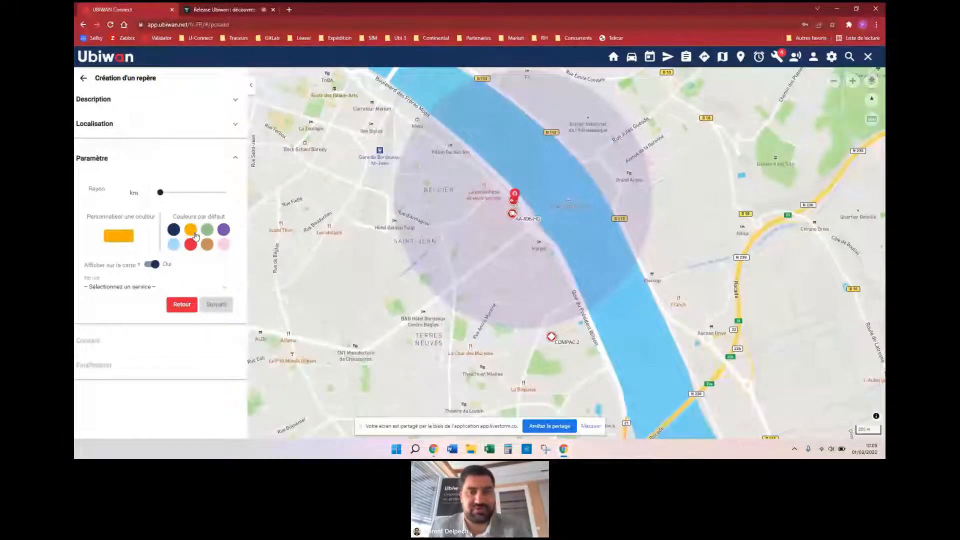
click(111, 190)
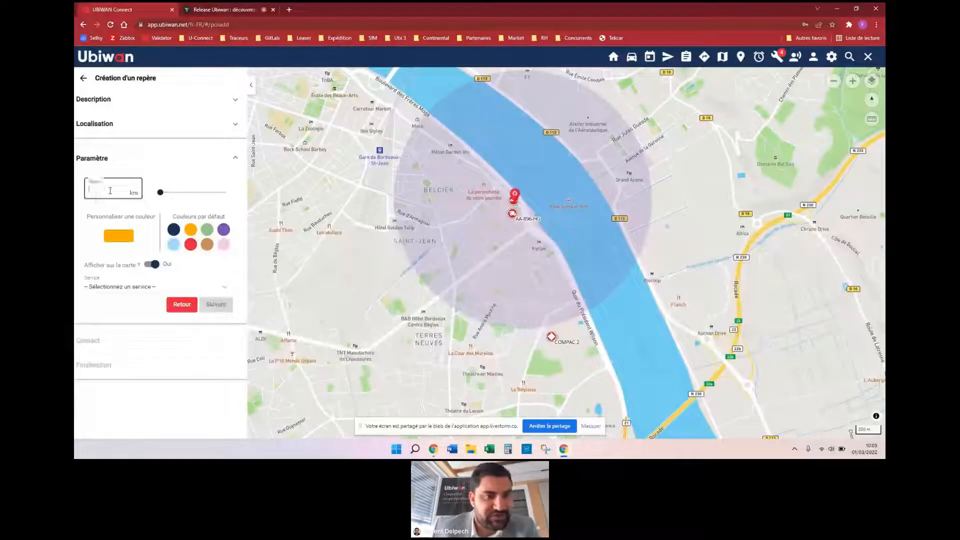
click(166, 193)
drag(166, 194, 175, 194)
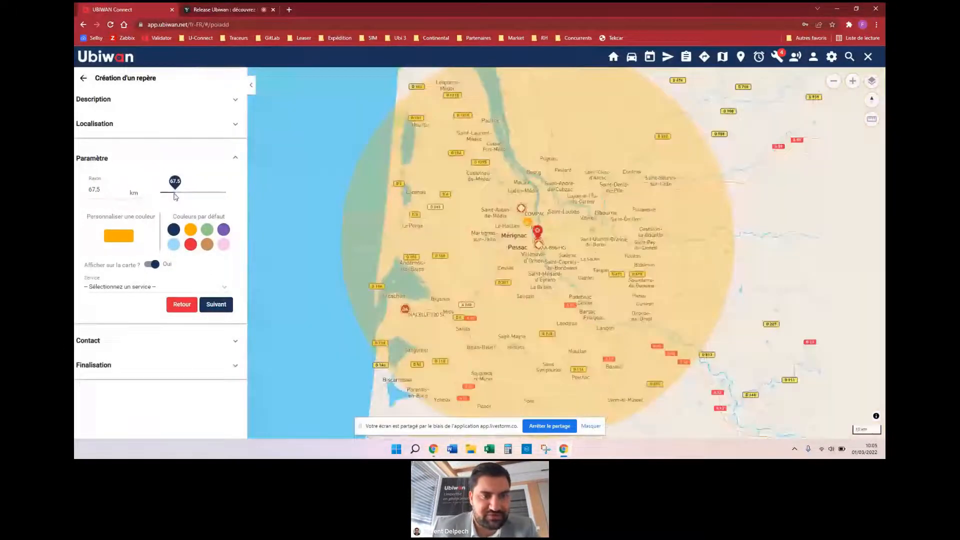
drag(118, 194, 90, 192)
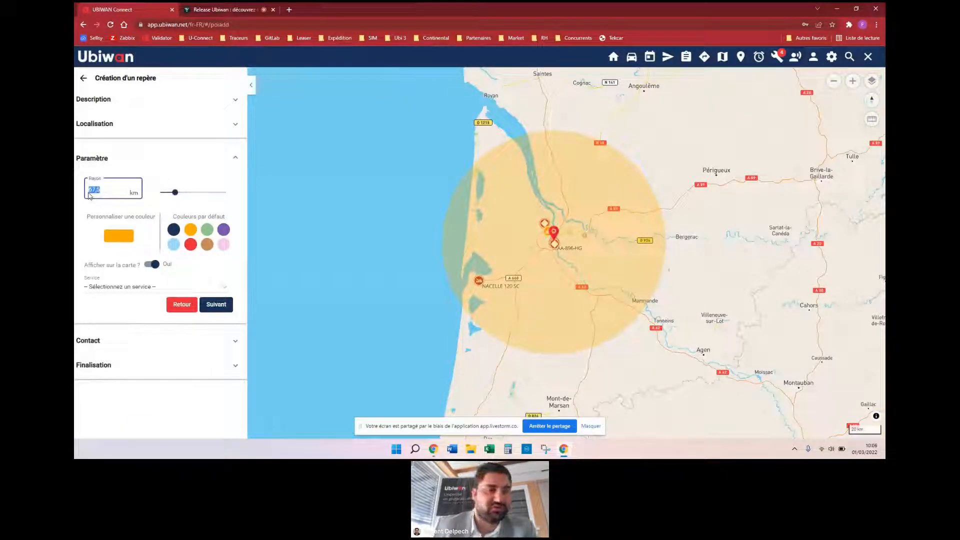
text(2)
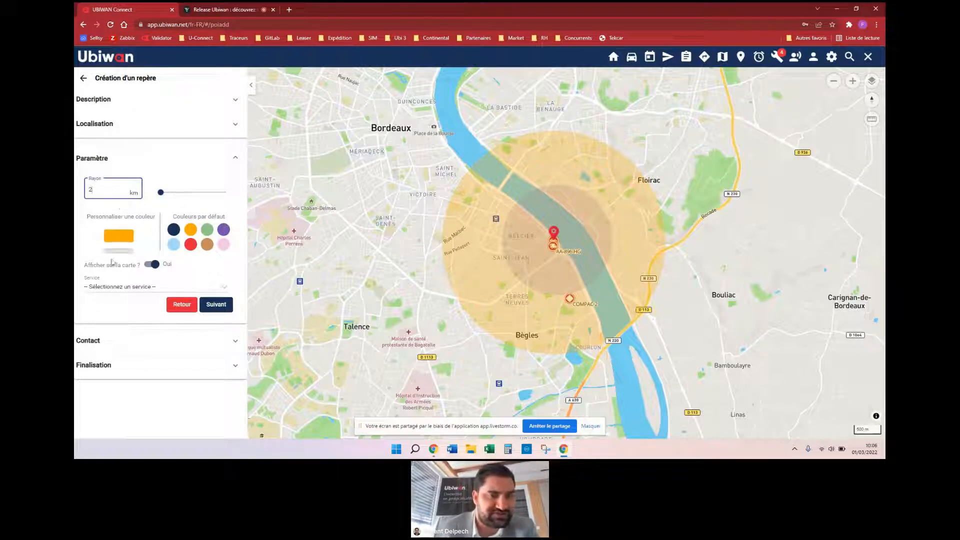
click(154, 265)
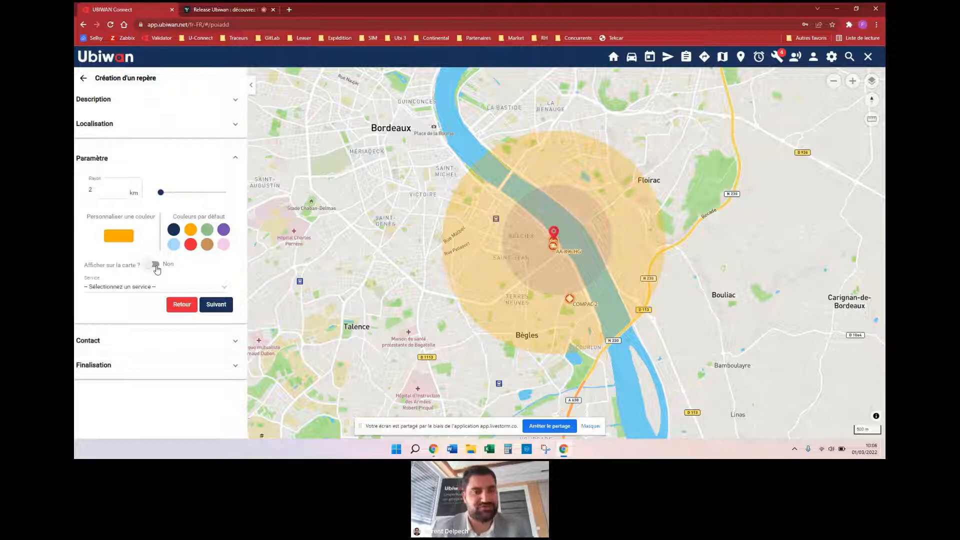
click(155, 265)
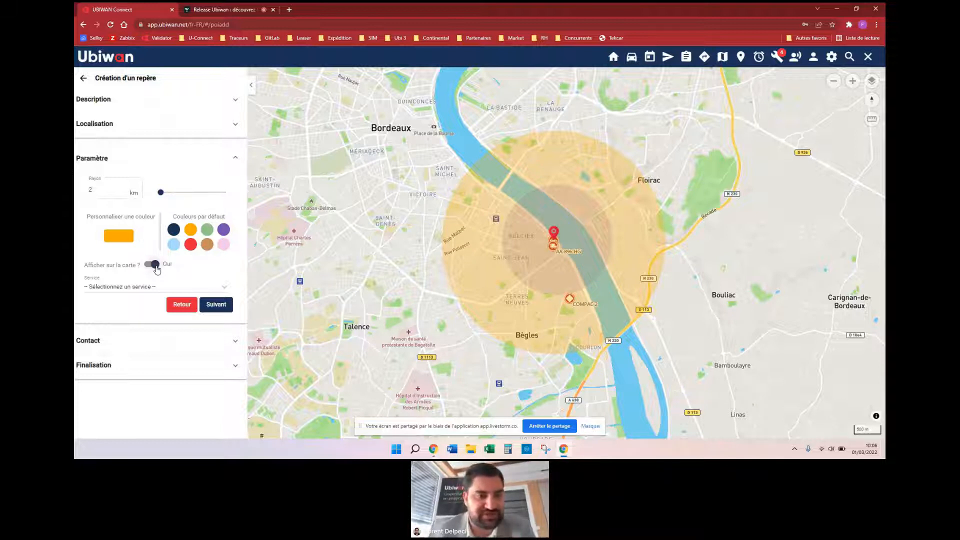
Step: Assign the marker to the Logistique service and continue to the Contact step
click(142, 288)
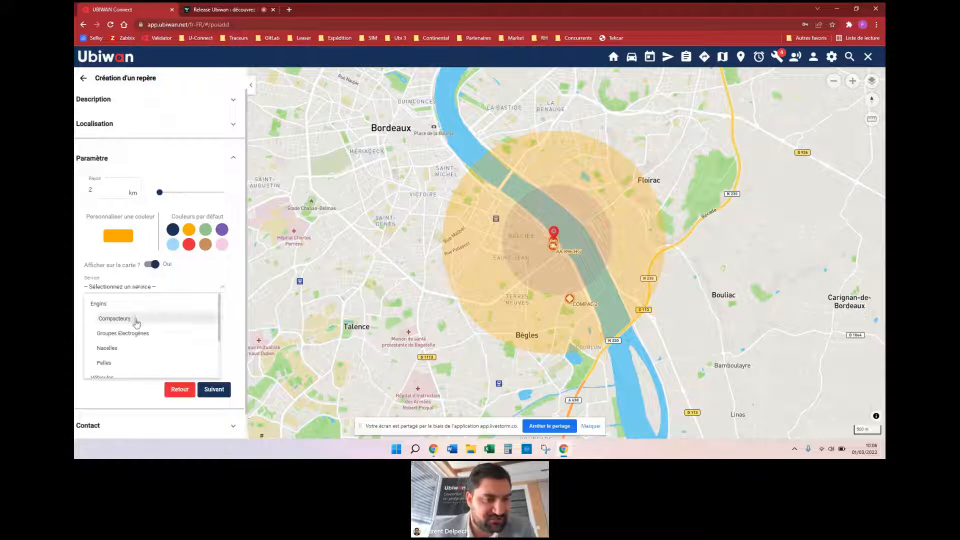
scroll(137, 322, down, 4)
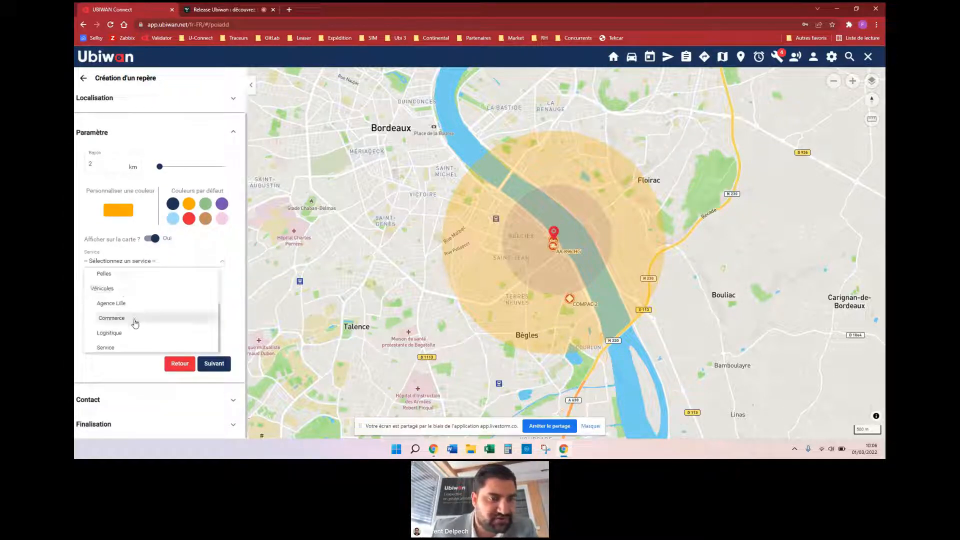
click(134, 332)
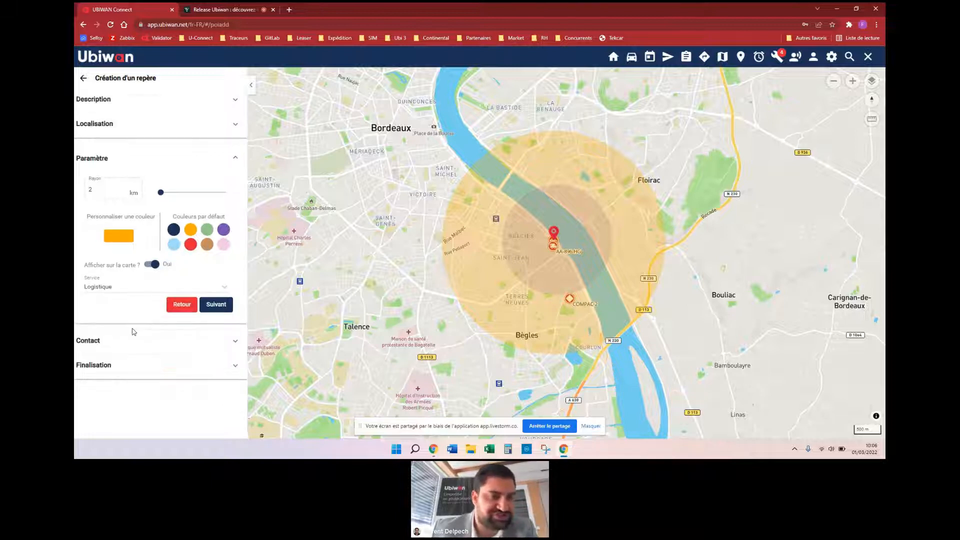
click(222, 307)
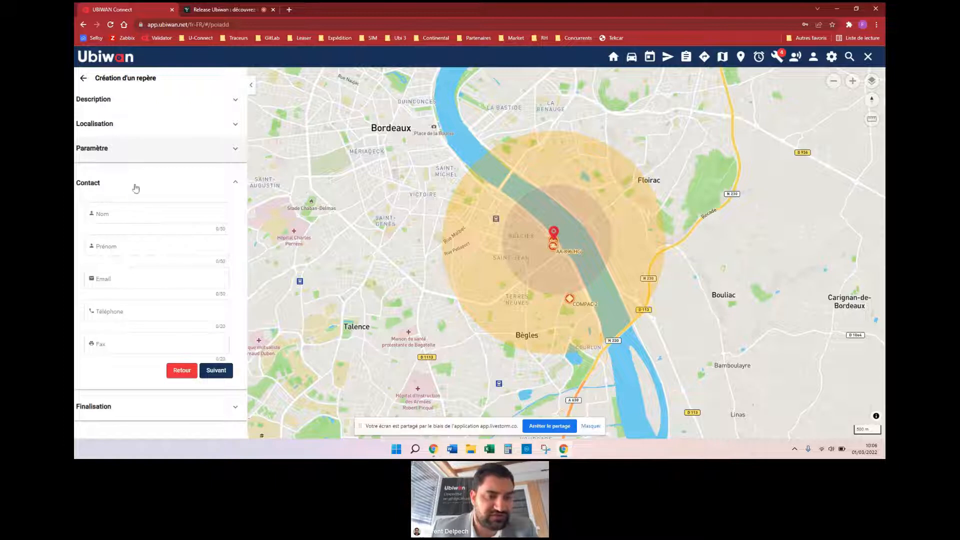
Step: Finalise and save the Test Zone marker
click(208, 372)
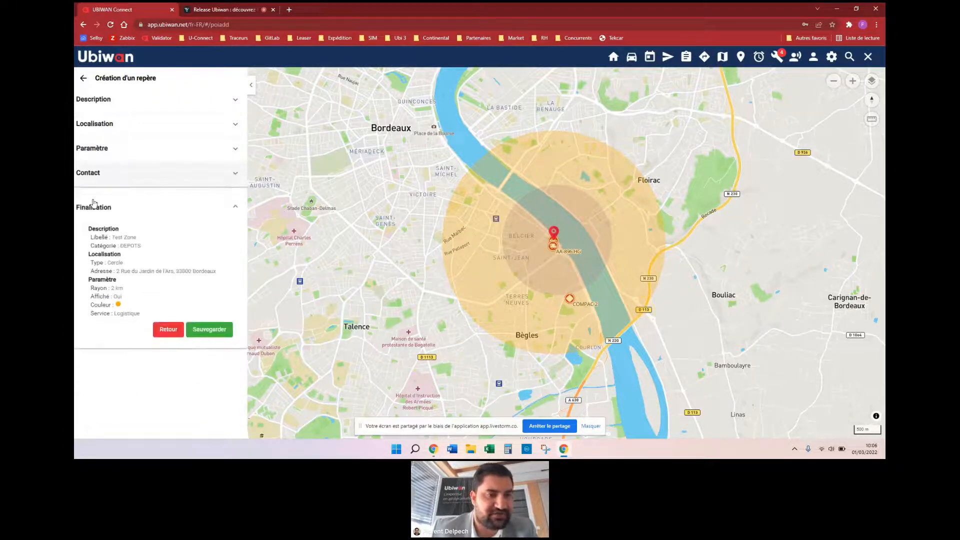
click(203, 332)
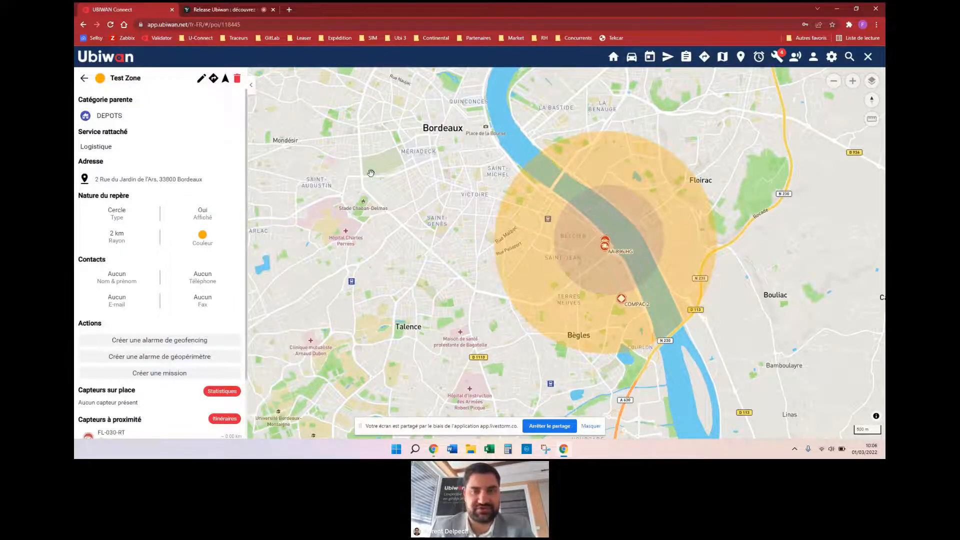
scroll(373, 177, down, 1)
Step: Switch to the vehicle fleet map and centre it on the Bordeaux zones
click(632, 57)
scroll(524, 267, down, 10)
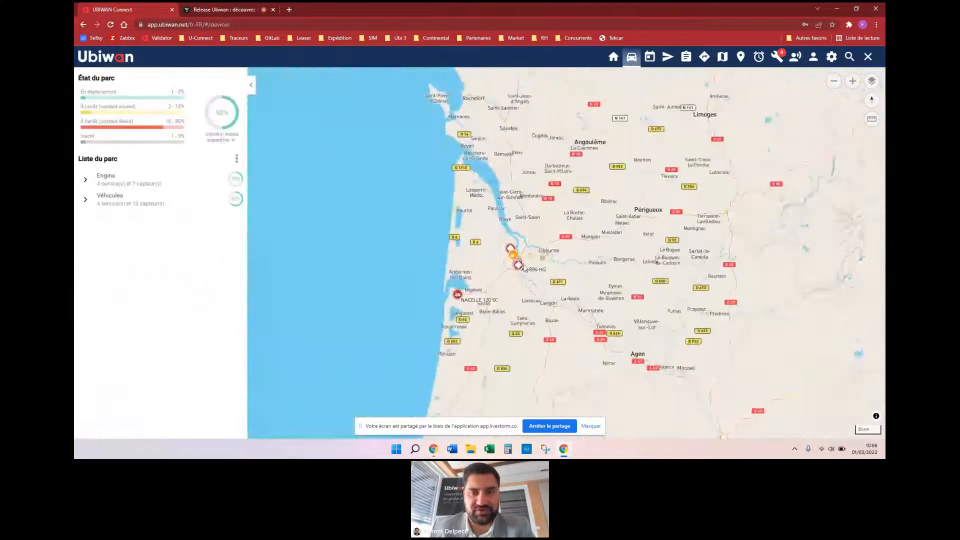
scroll(518, 278, up, 5)
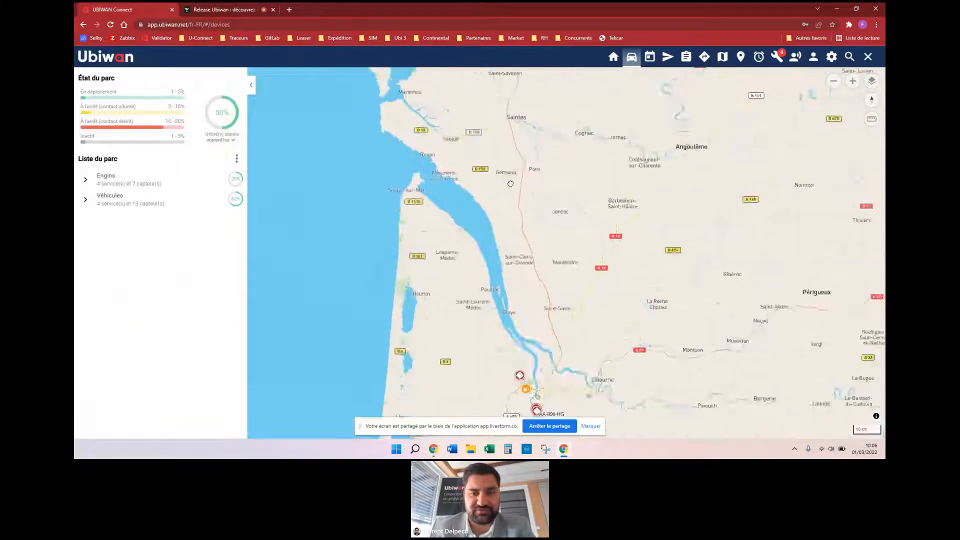
scroll(535, 220, up, 5)
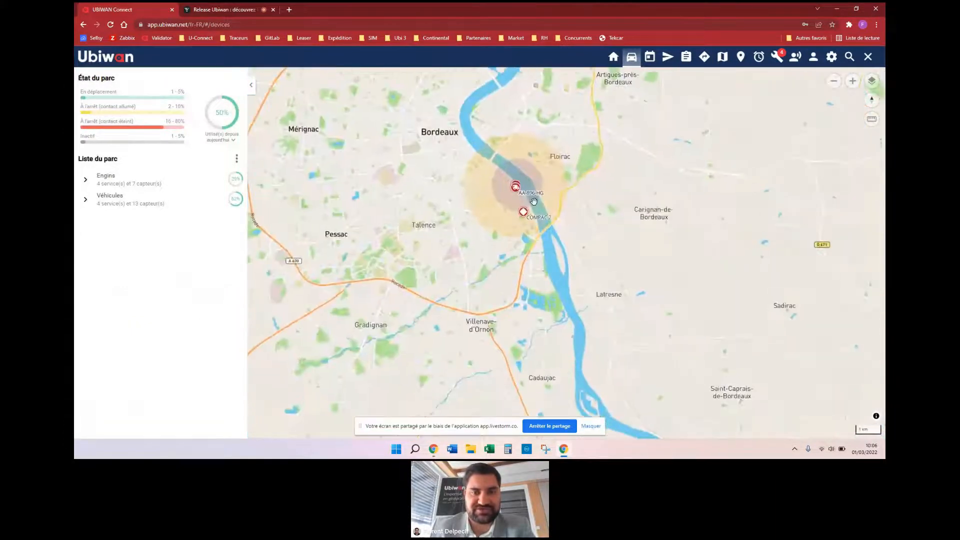
drag(656, 183, 647, 284)
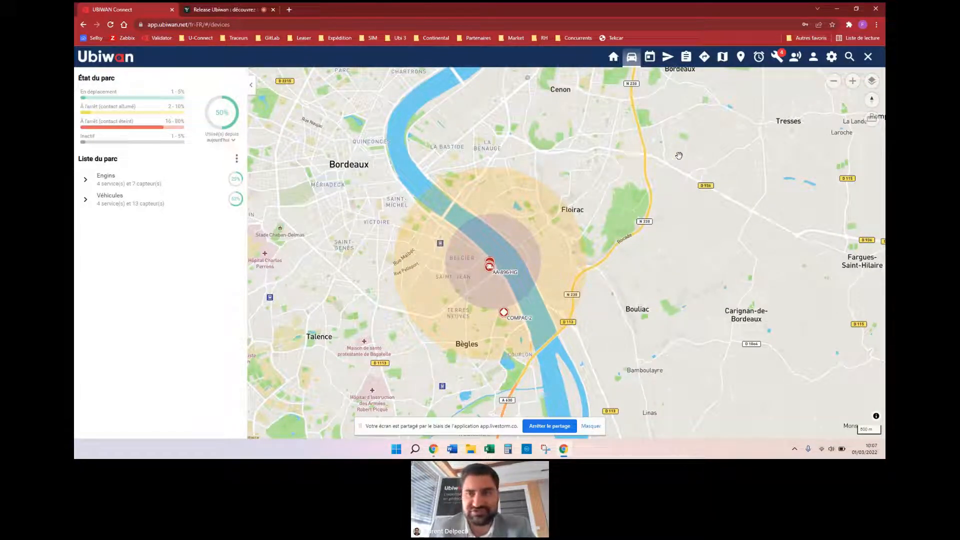
Step: Toggle the Zones map layer off and back on, zoom in, then view the alarm list
click(871, 83)
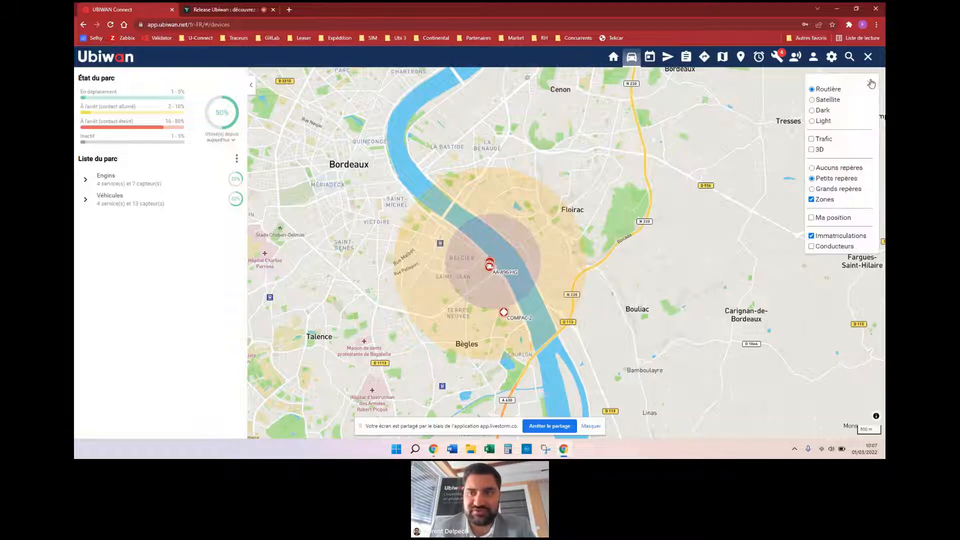
click(812, 199)
click(814, 200)
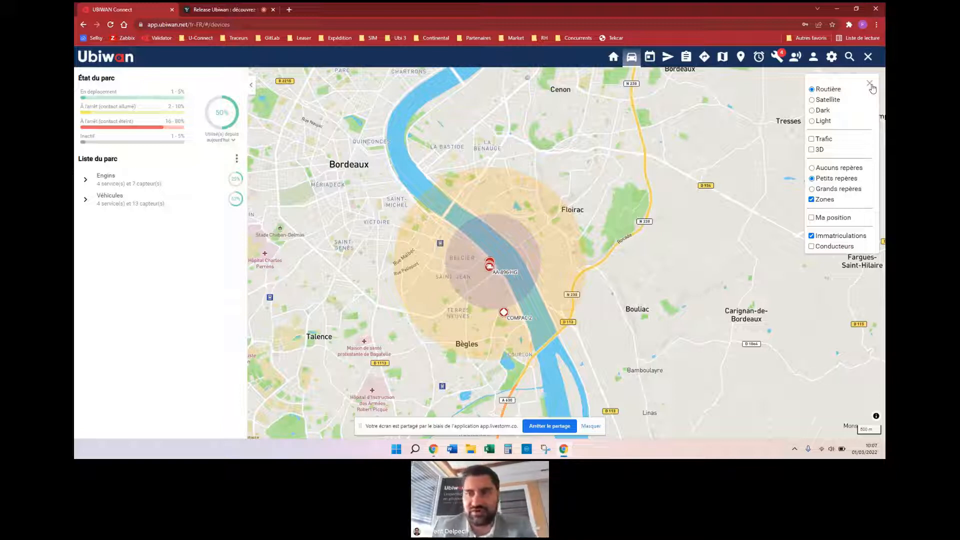
click(871, 85)
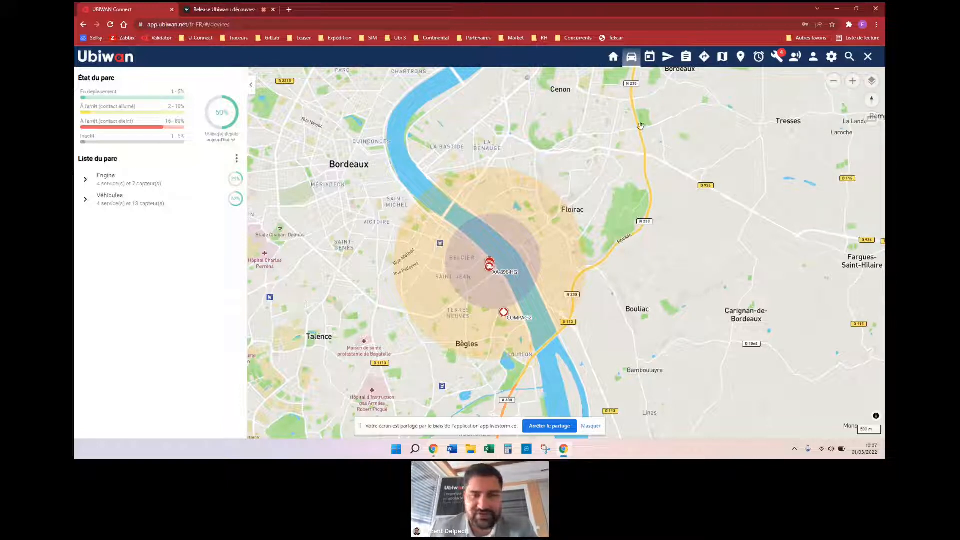
scroll(482, 277, up, 1)
scroll(487, 276, up, 2)
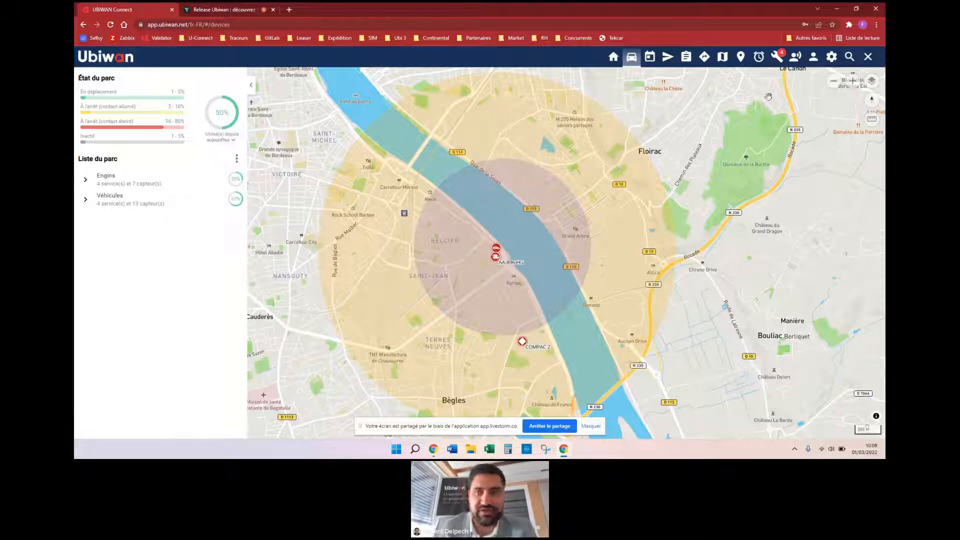
click(758, 59)
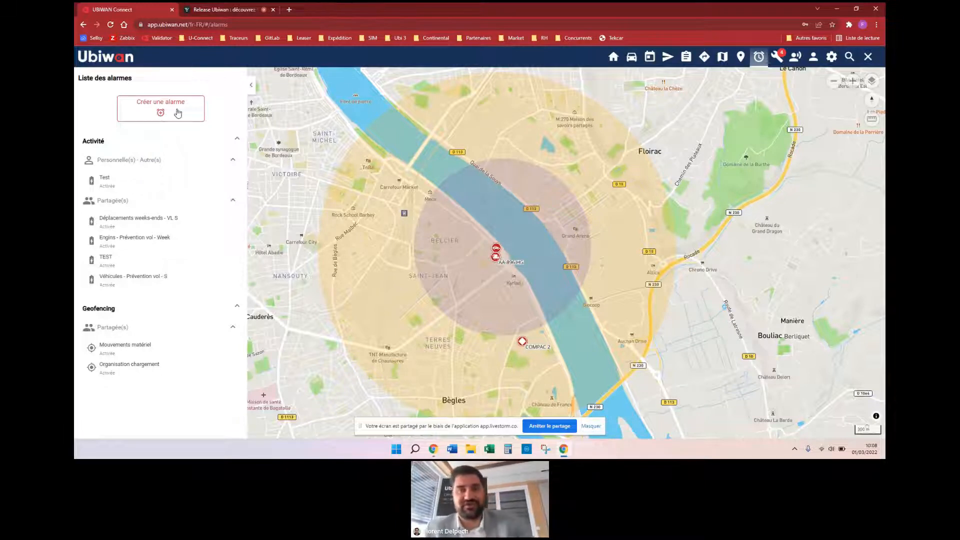
Step: Hide the Zones layer on the map and begin creating a new alarm
click(872, 81)
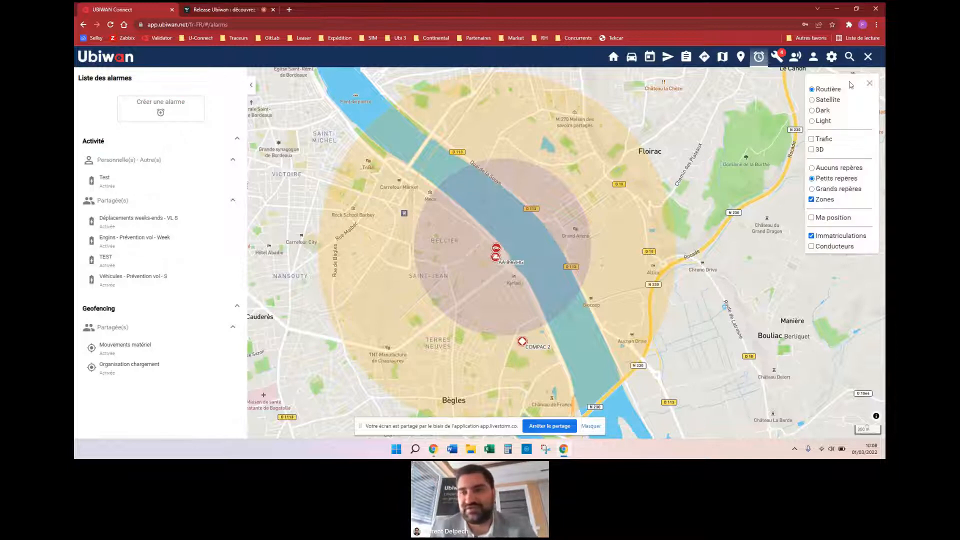
click(814, 201)
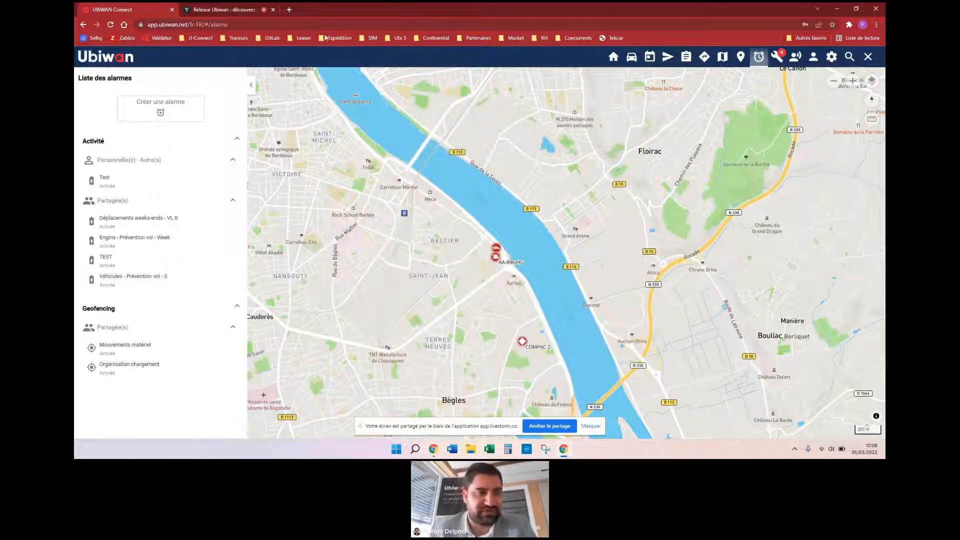
click(157, 116)
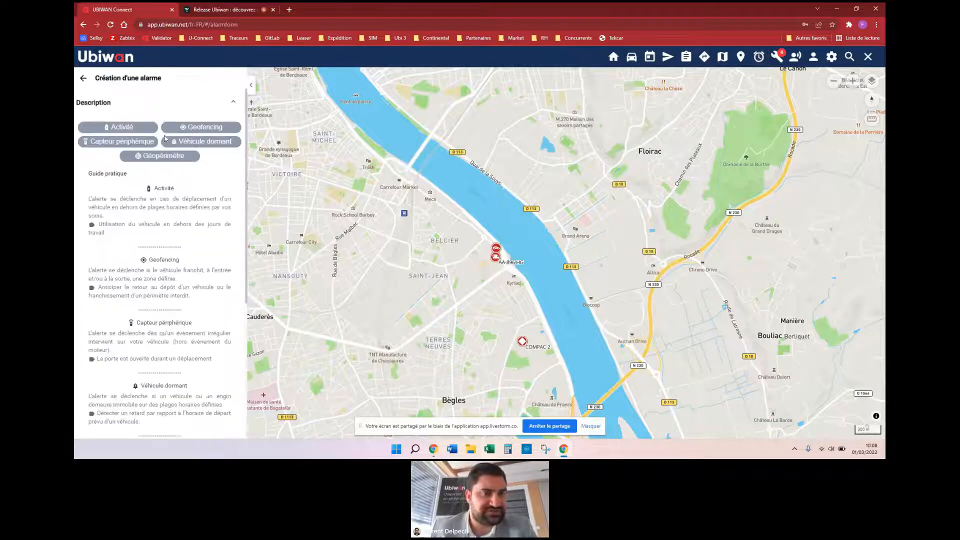
click(83, 78)
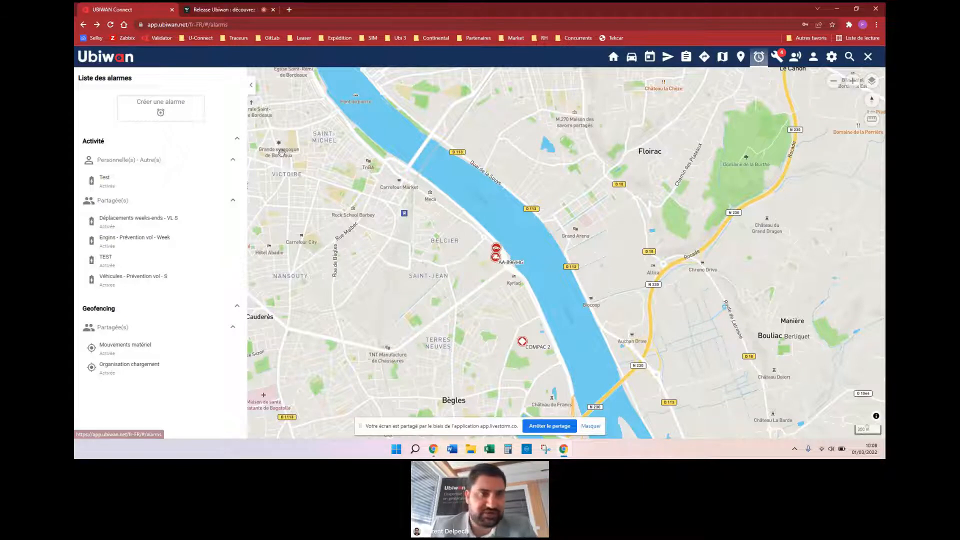
click(159, 115)
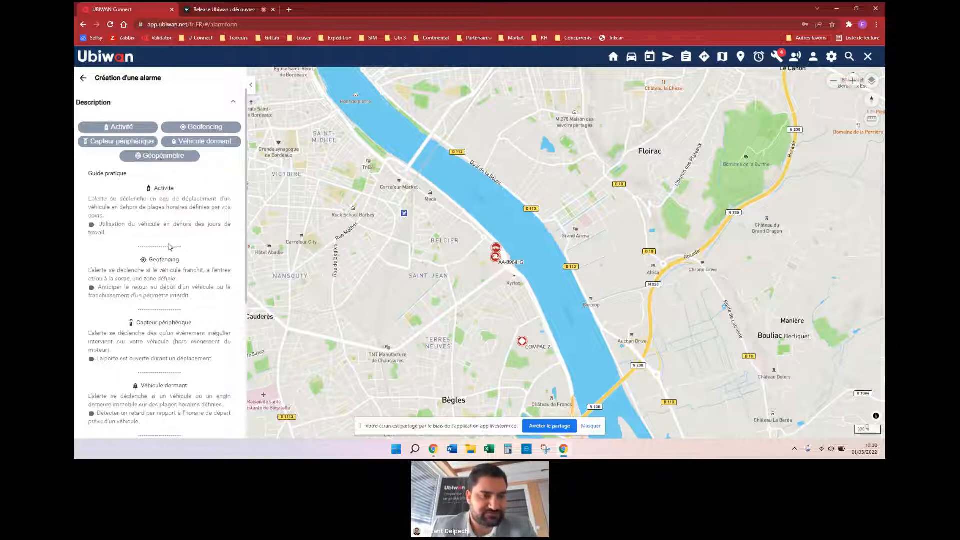
scroll(156, 254, down, 3)
scroll(157, 254, down, 2)
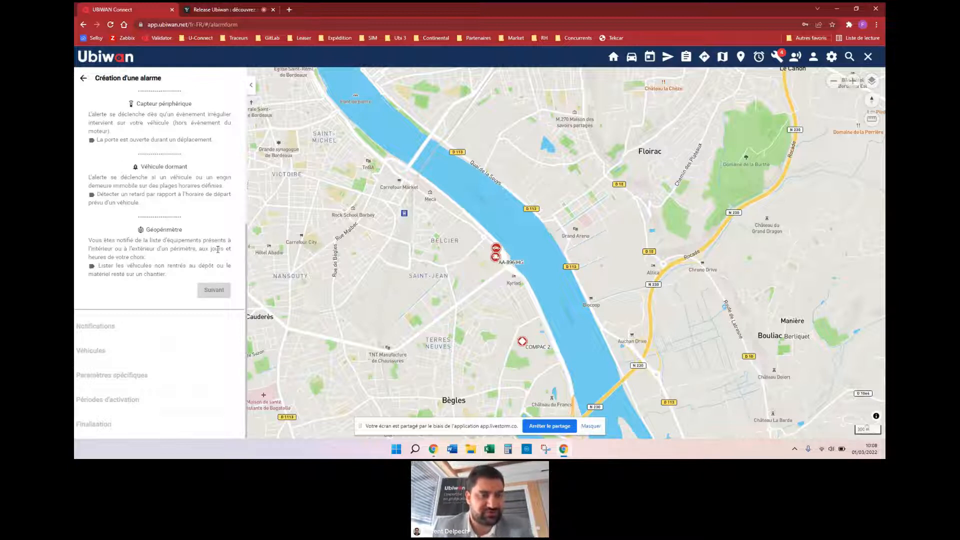
scroll(156, 245, up, 5)
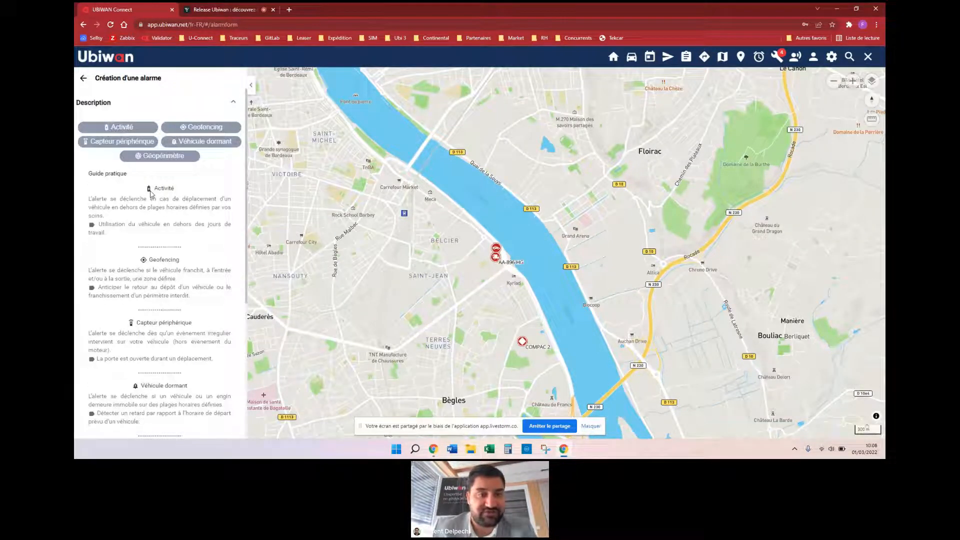
Step: Choose the Géopérimètre alarm type, name it 'Test géop', and continue to Notifications
click(151, 159)
click(121, 181)
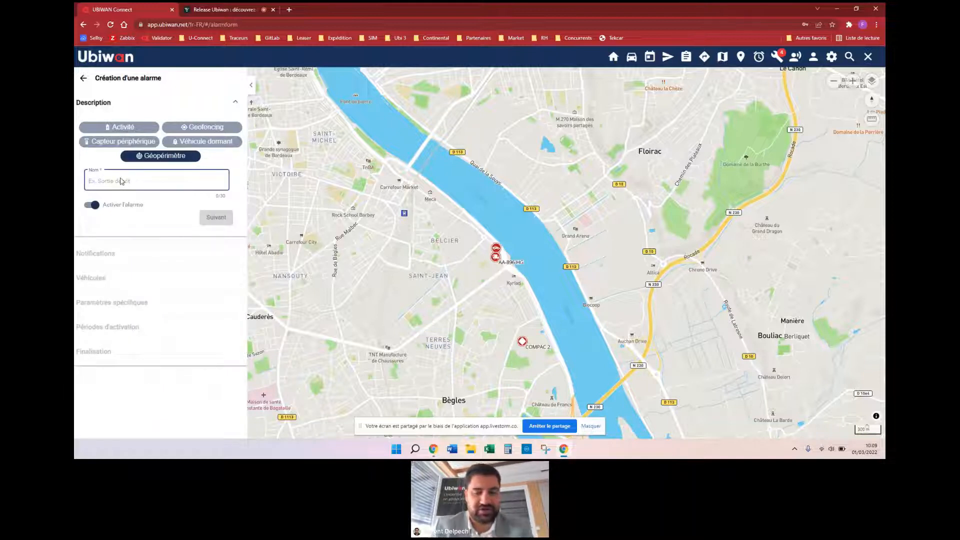
text(Ts)
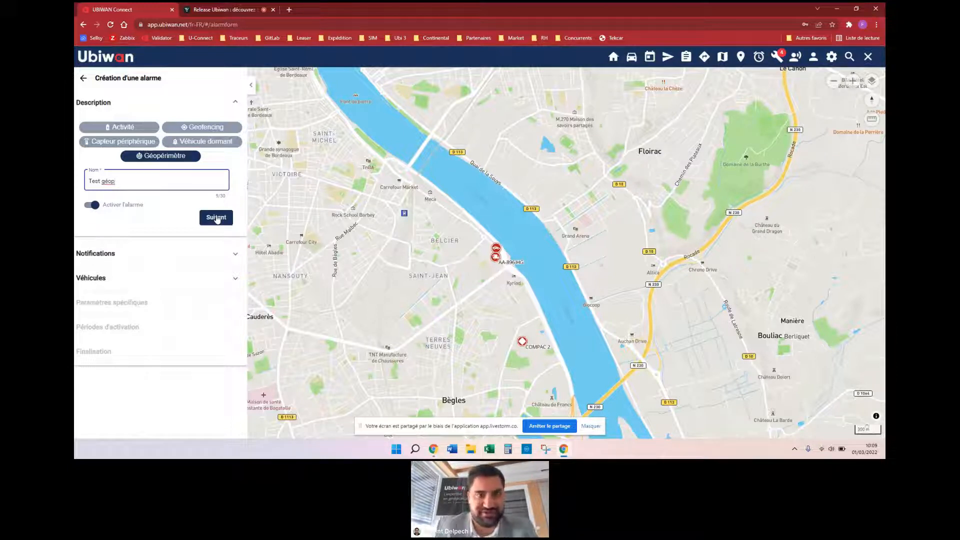
click(216, 217)
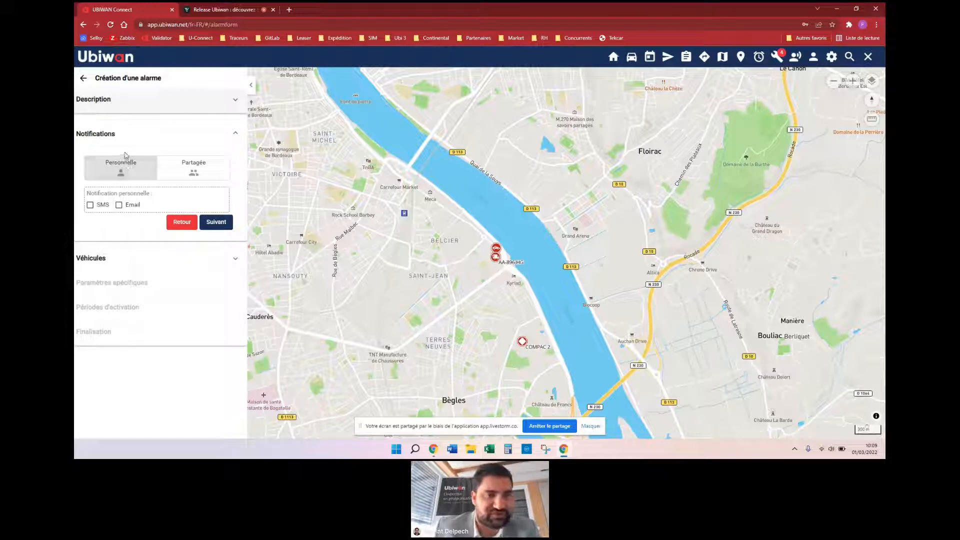
Step: Send the alarm's personal notifications by Email
click(209, 172)
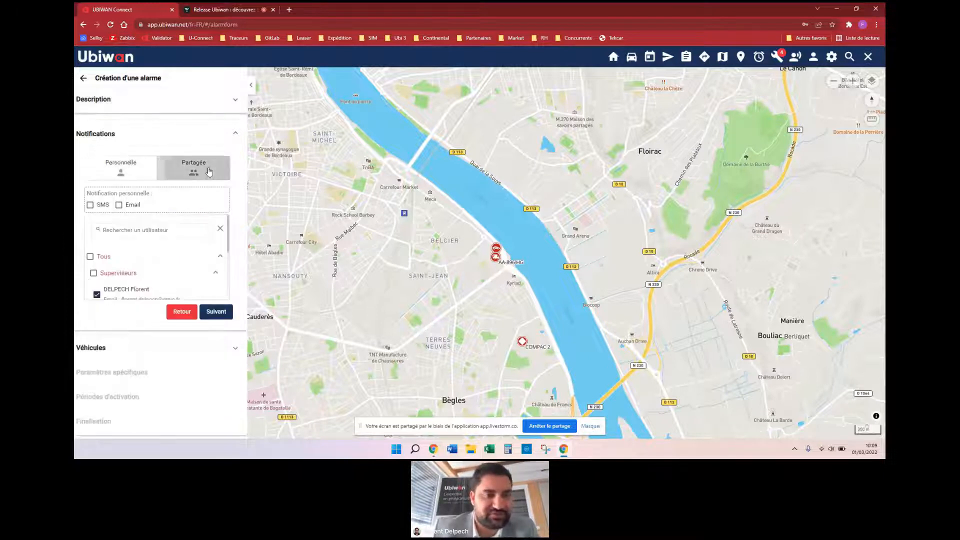
scroll(150, 255, down, 3)
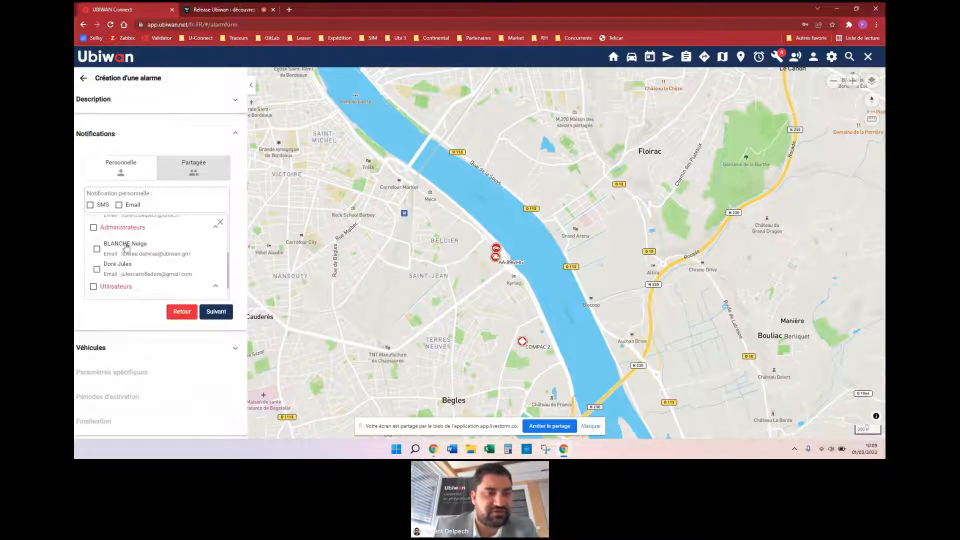
scroll(111, 273, down, 1)
scroll(110, 274, up, 5)
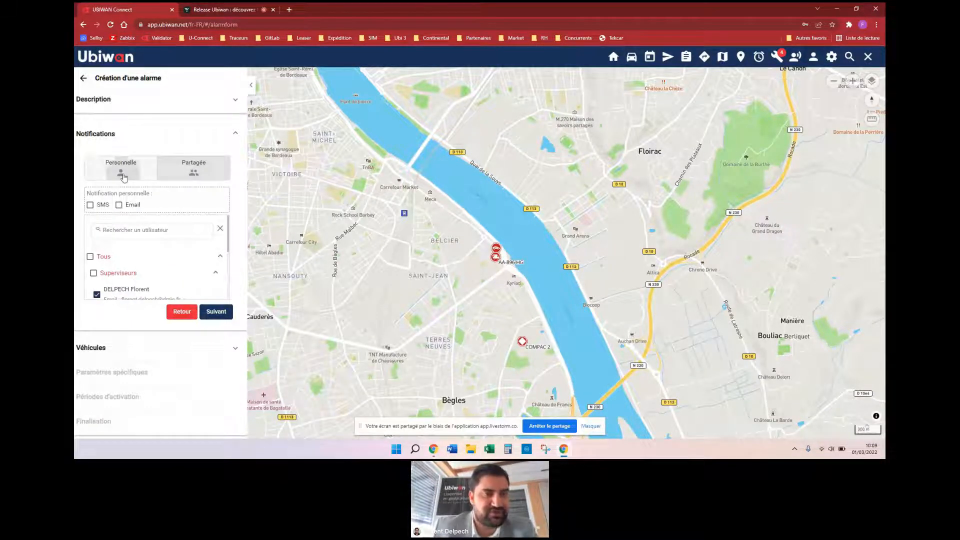
click(109, 174)
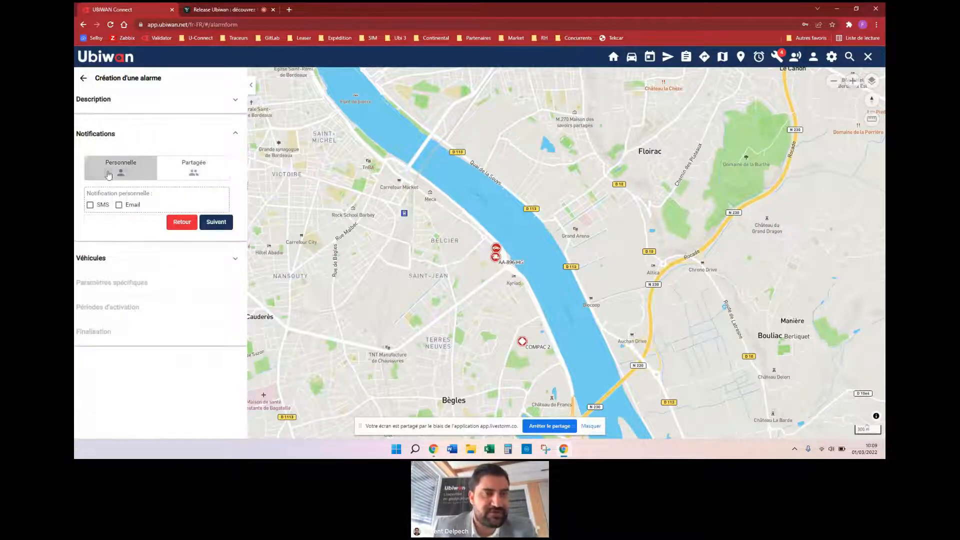
click(119, 205)
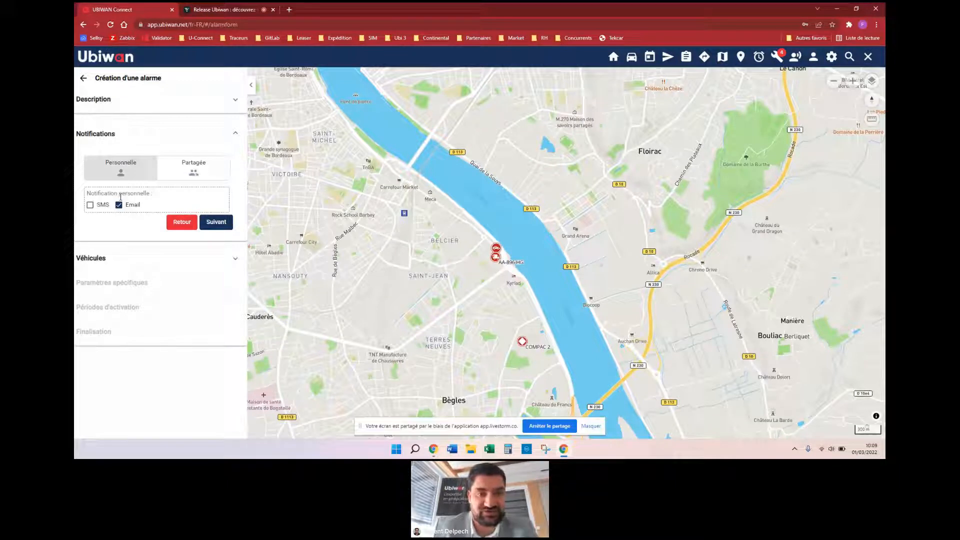
click(228, 224)
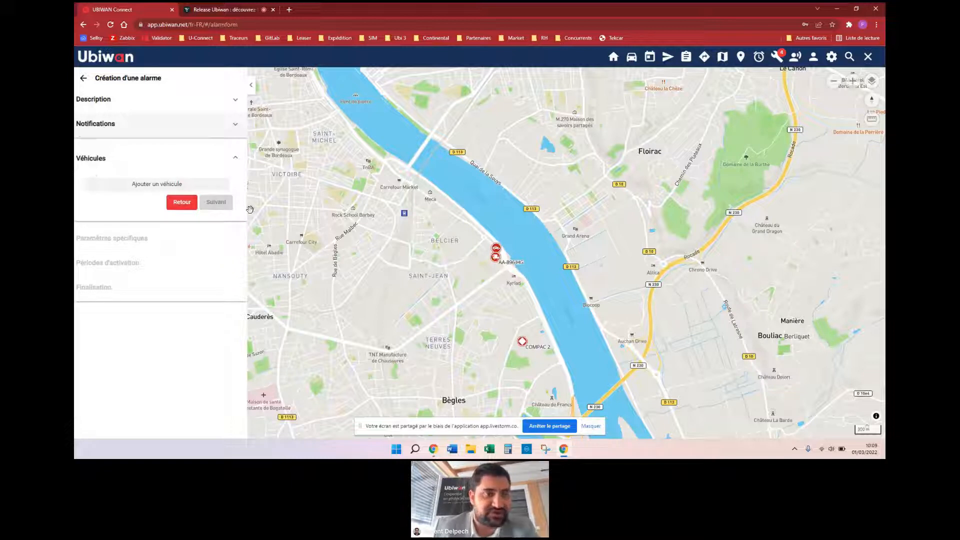
click(153, 186)
scroll(155, 229, down, 5)
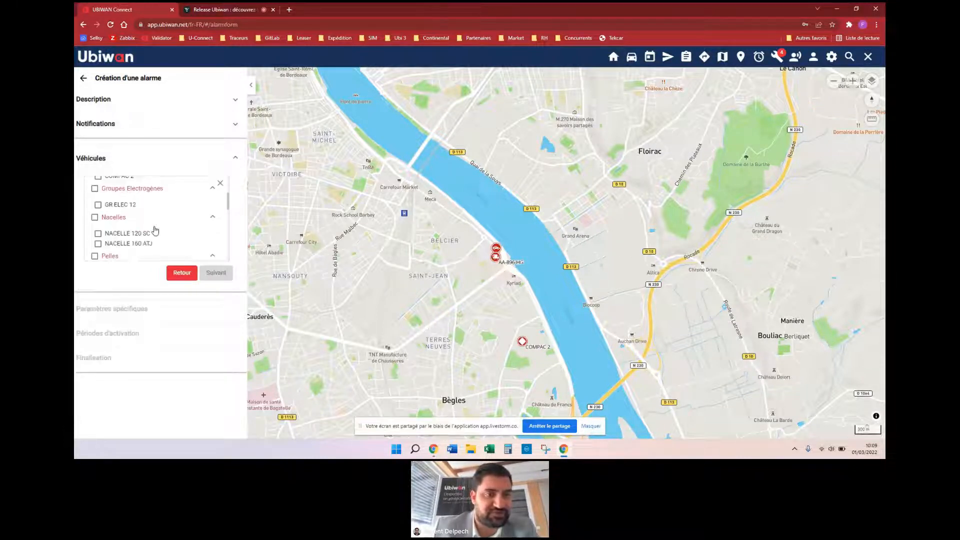
scroll(155, 230, down, 1)
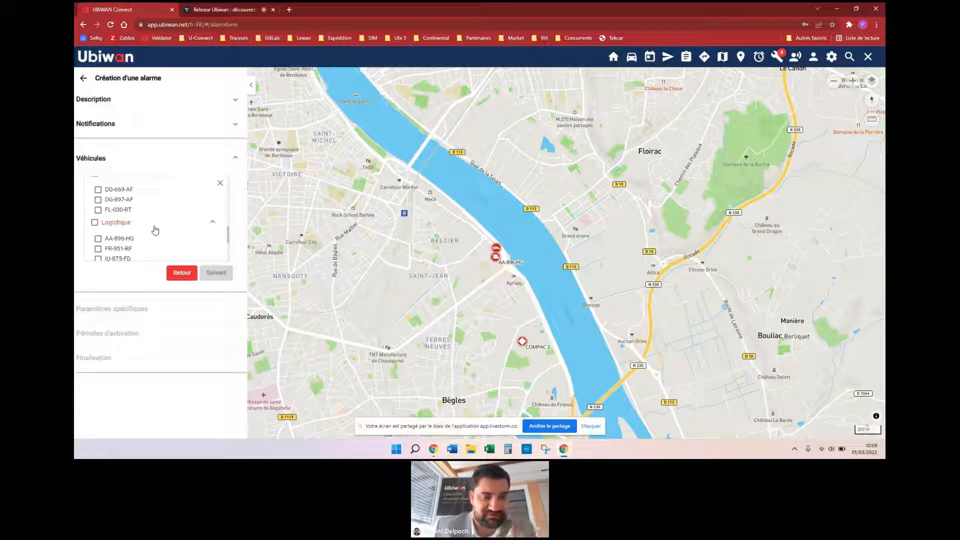
click(98, 192)
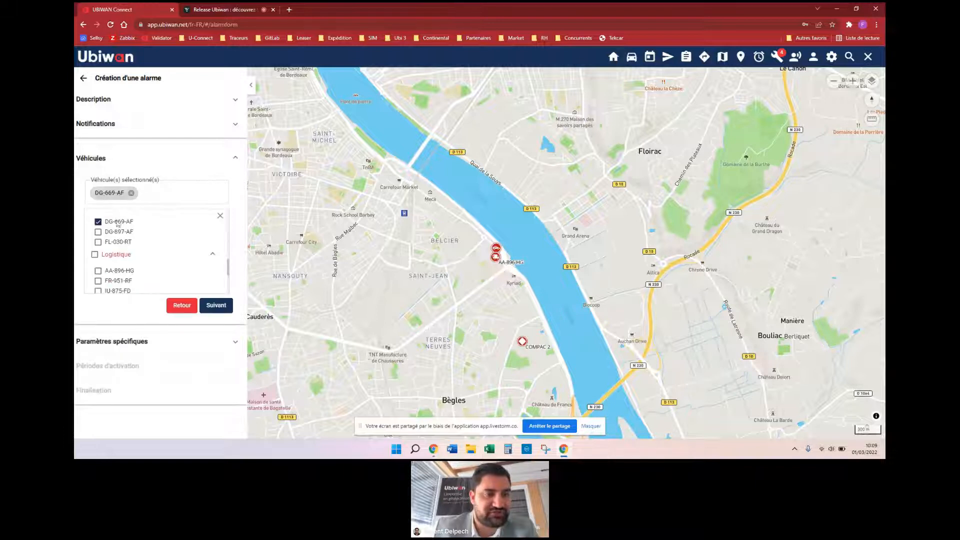
click(216, 305)
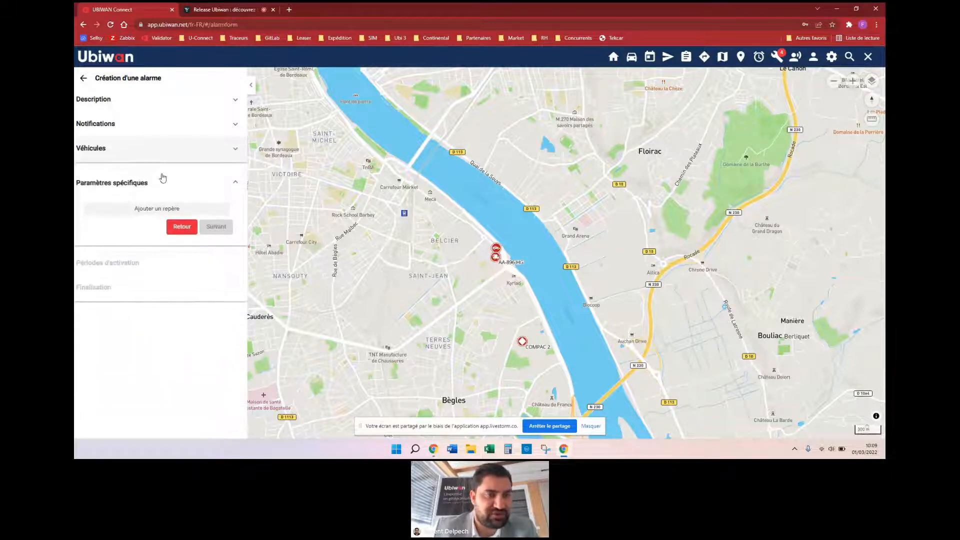
Step: Use the CLIENTS landmark UBIWAN with a 1 km radius, triggering Intérieur de la zone
click(153, 210)
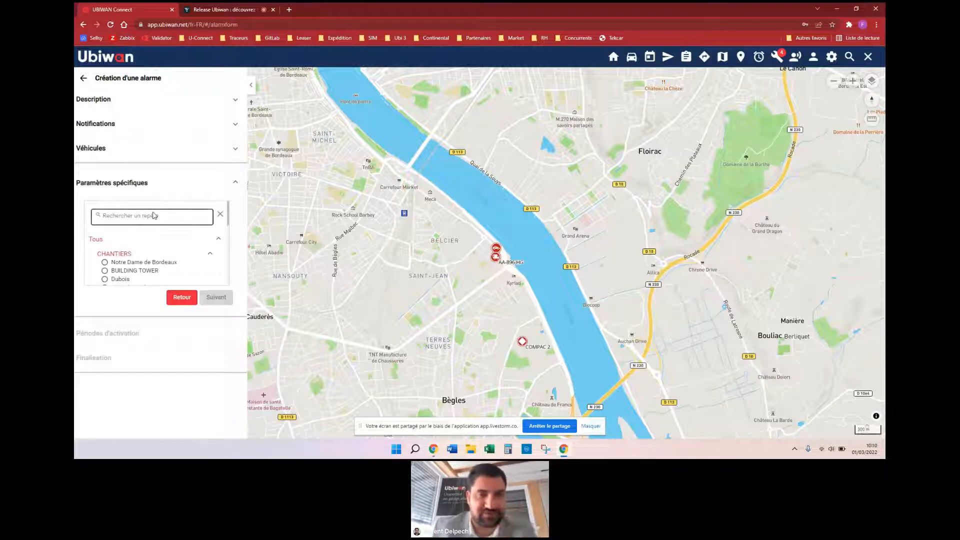
scroll(146, 250, down, 5)
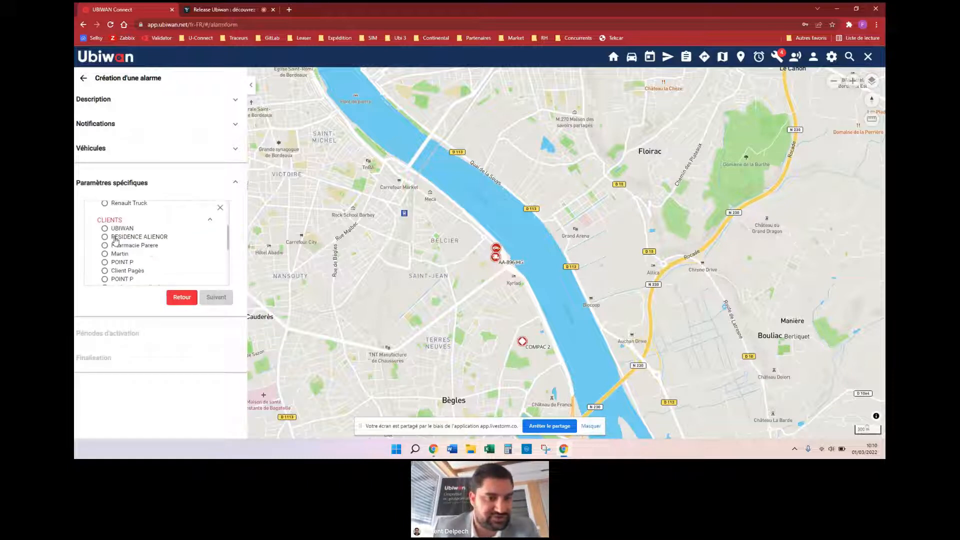
click(105, 229)
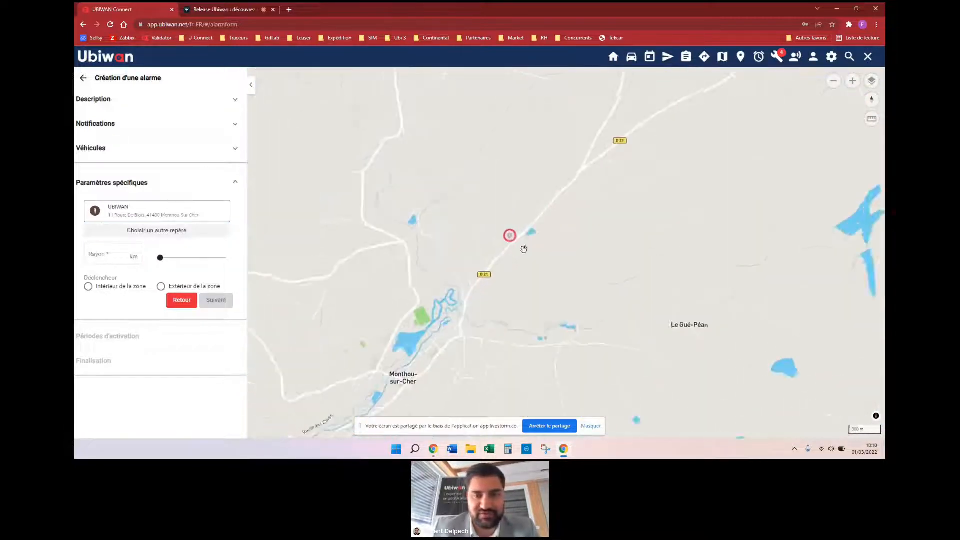
click(106, 257)
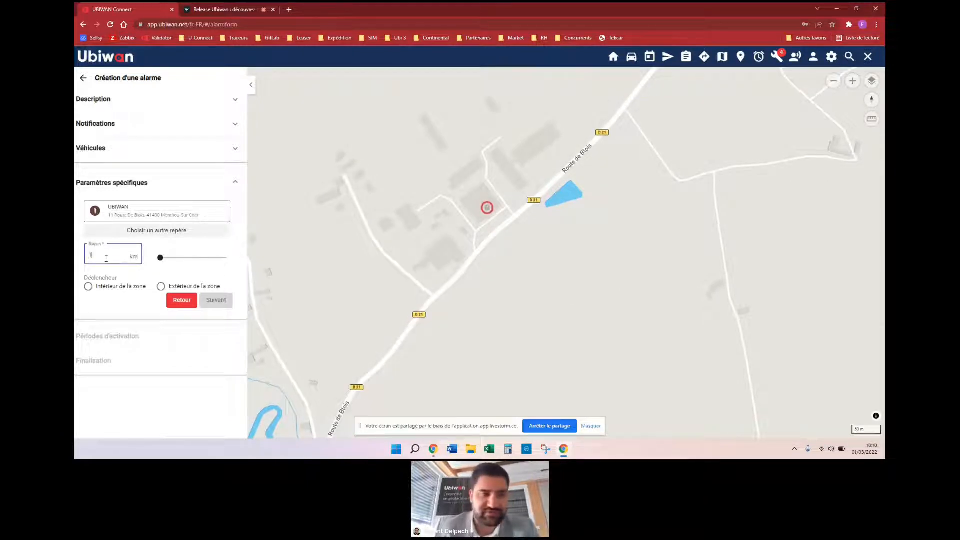
text(1)
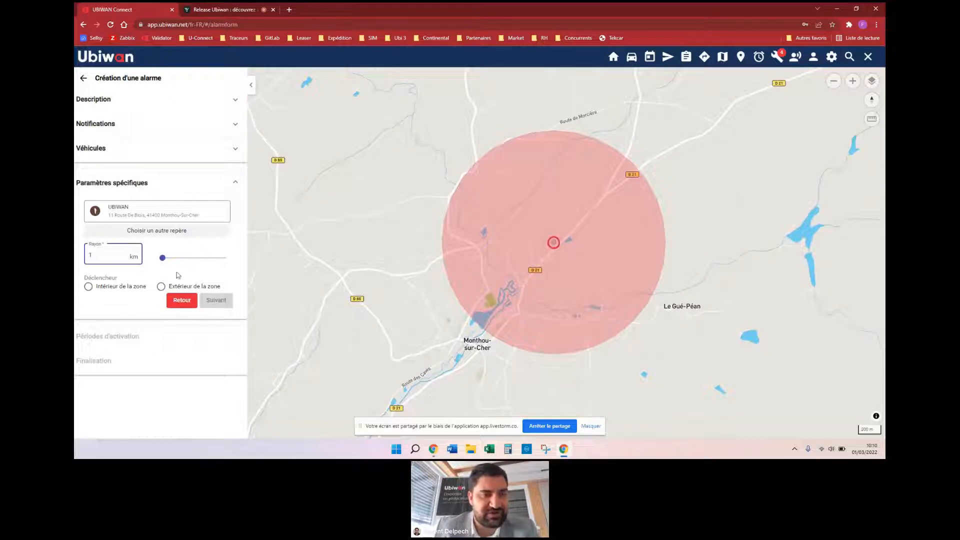
click(161, 287)
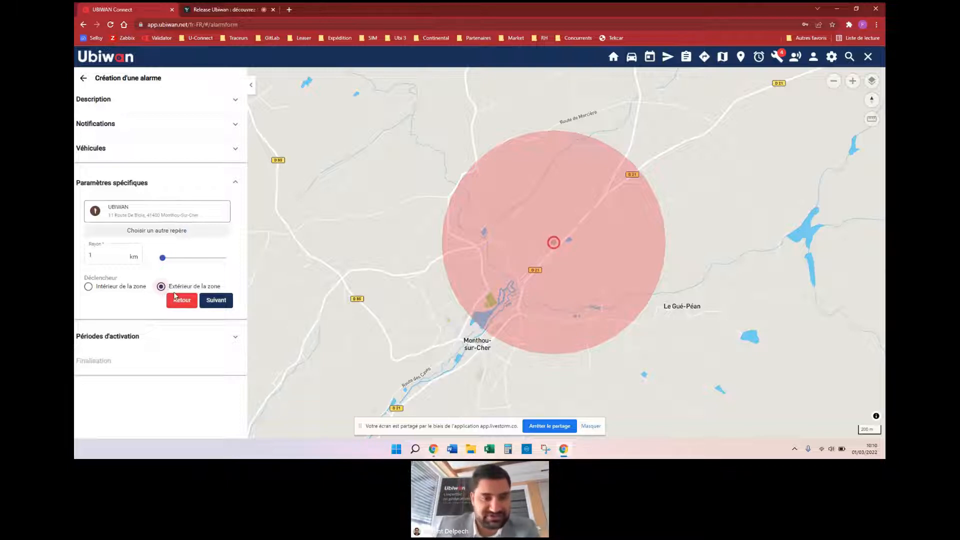
click(125, 290)
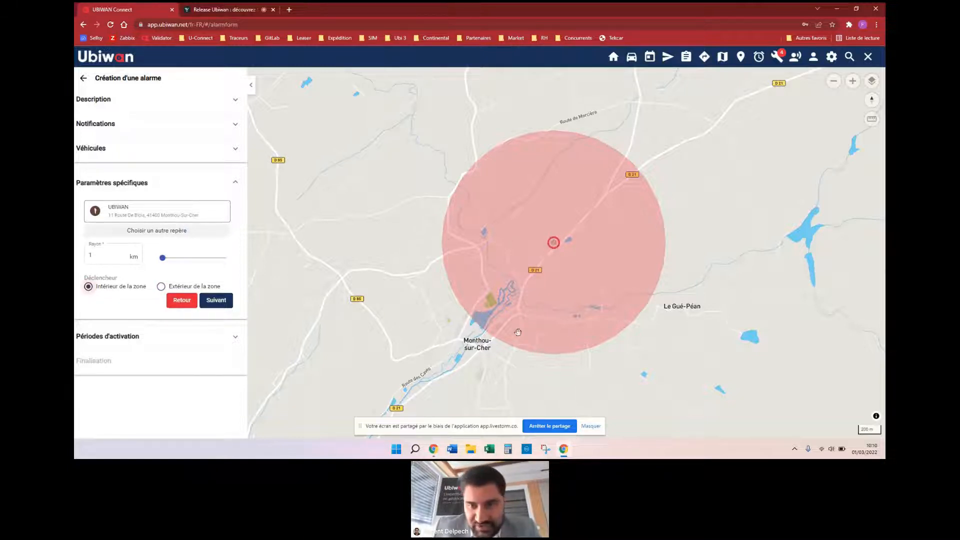
Step: Add an activation period Lun to Ven at 17:00 and continue to Finalisation
click(225, 302)
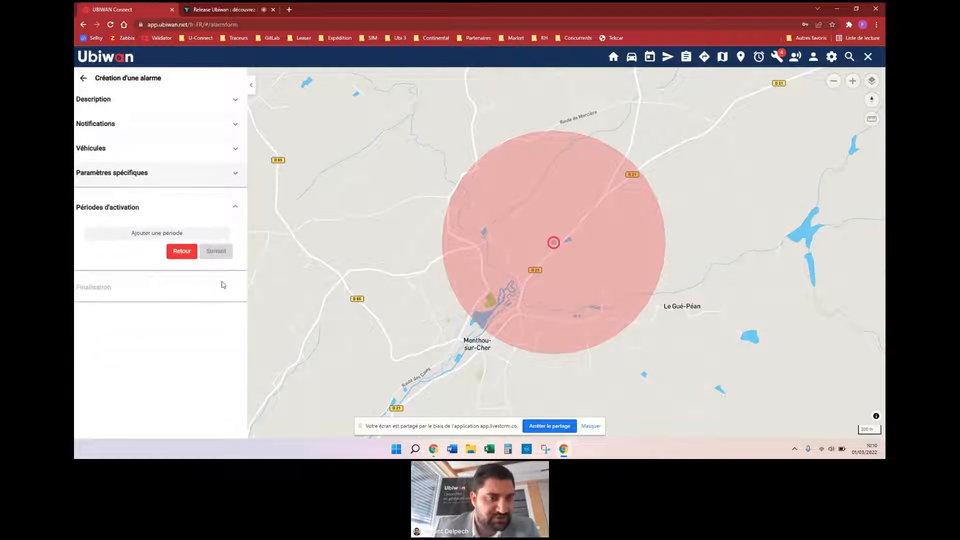
click(157, 233)
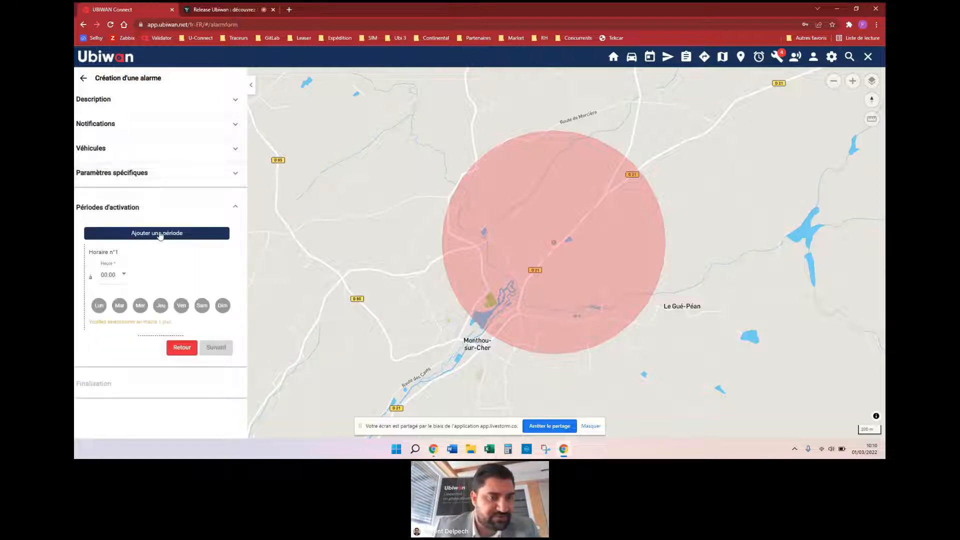
click(98, 306)
click(119, 307)
click(140, 306)
click(160, 306)
click(181, 306)
click(122, 276)
scroll(122, 310, down, 3)
scroll(122, 318, down, 8)
click(115, 295)
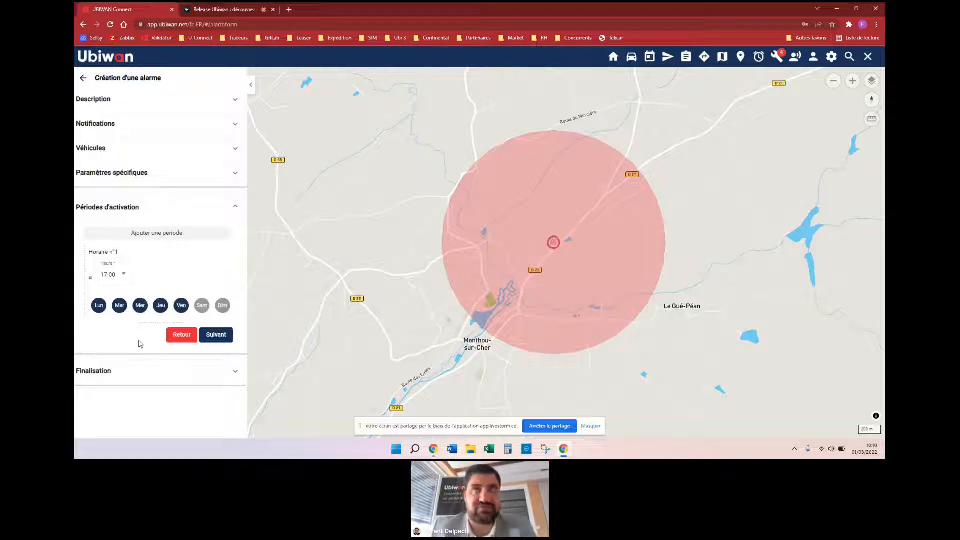
click(213, 333)
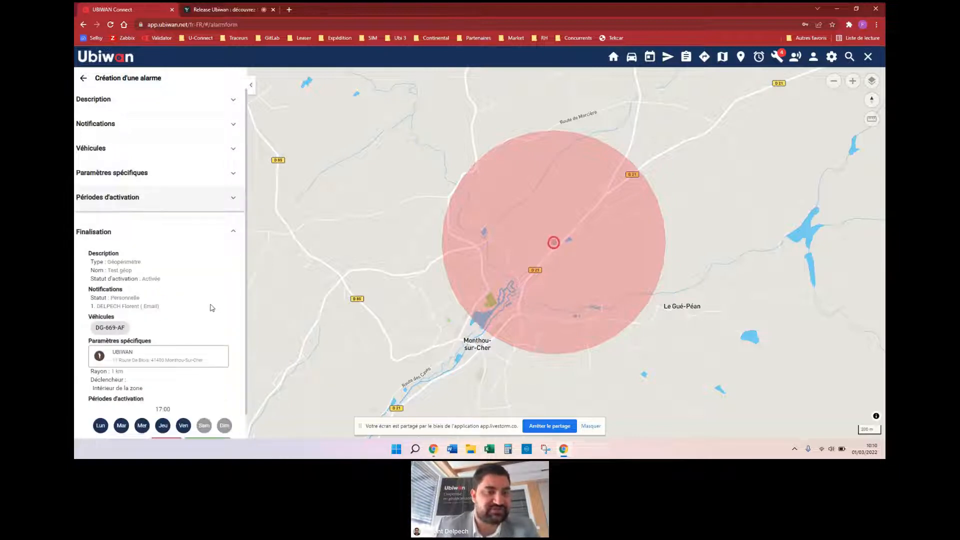
Step: Save the Test géop geofence alarm from the bottom of the Finalisation summary
scroll(213, 308, down, 1)
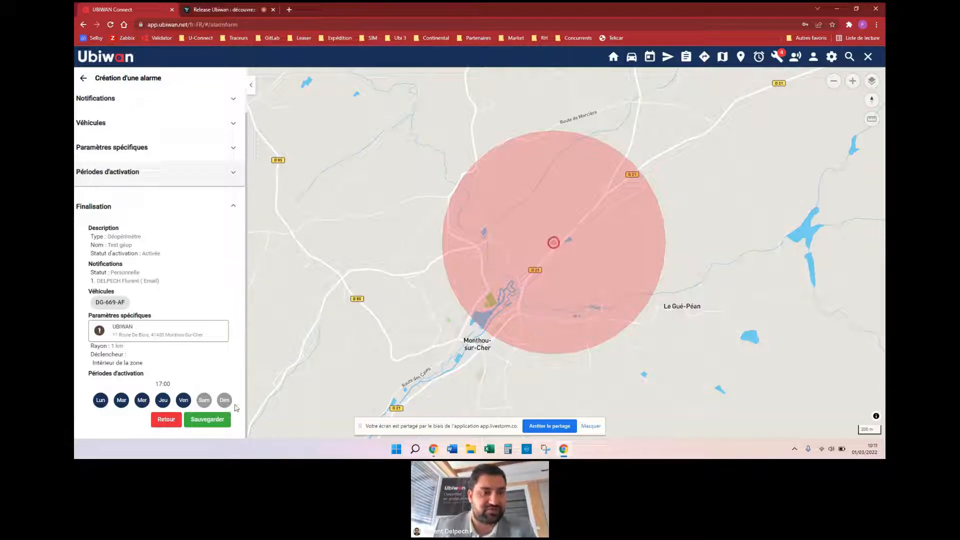
click(216, 420)
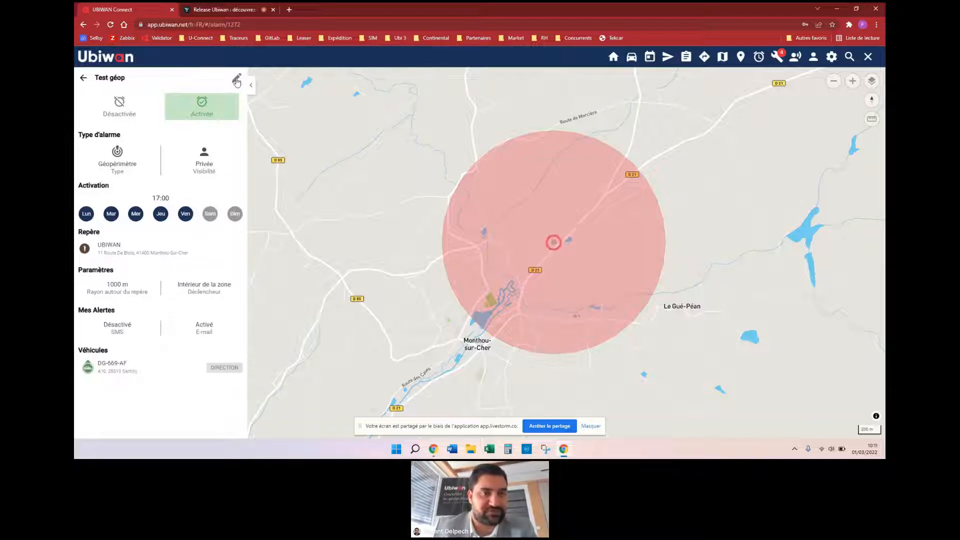
Step: Delete the Test géop alarm, confirming with Oui, then glance at the Livestorm tab and come back
click(236, 80)
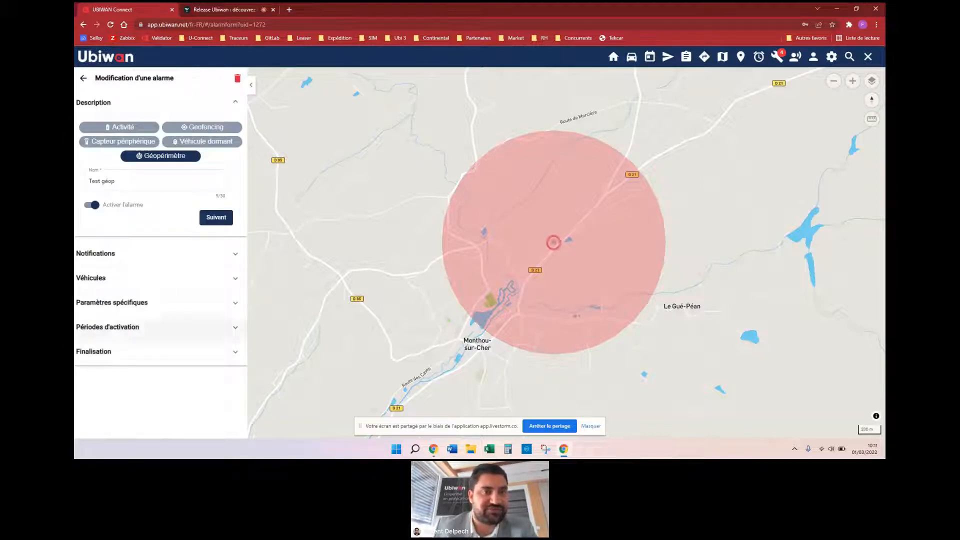
click(237, 78)
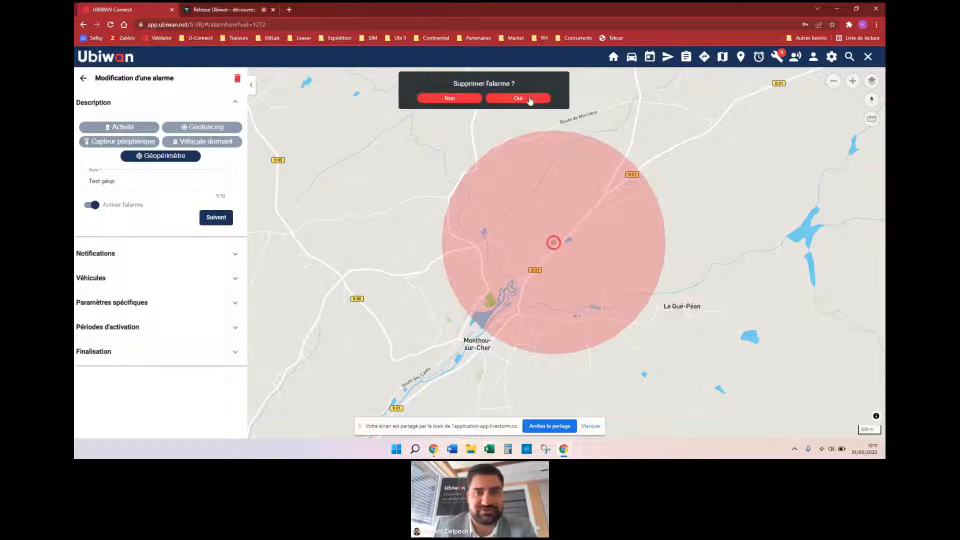
click(530, 99)
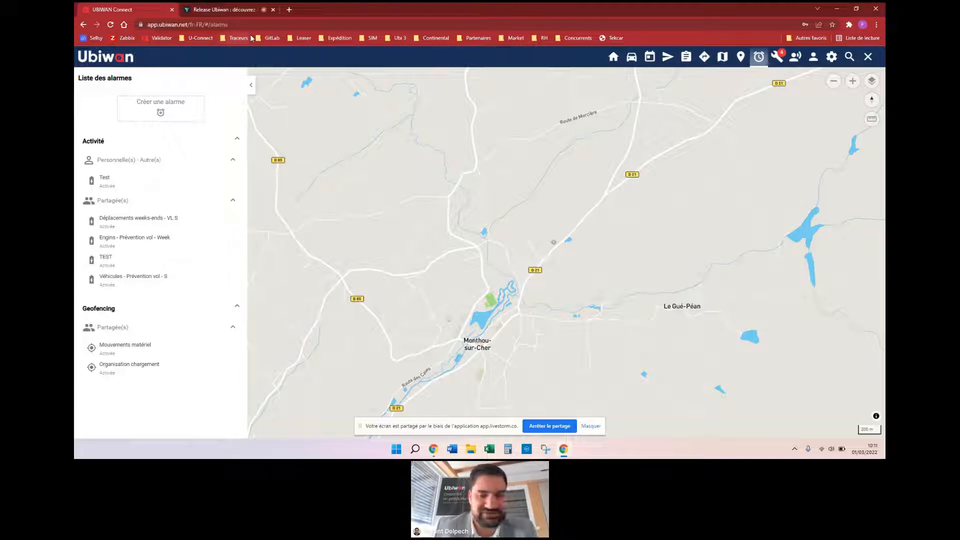
click(233, 10)
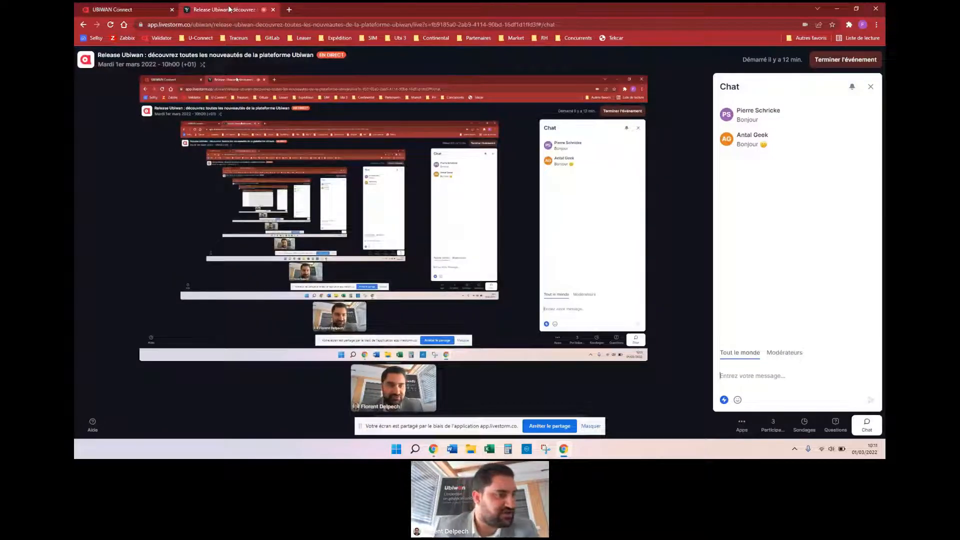
click(120, 9)
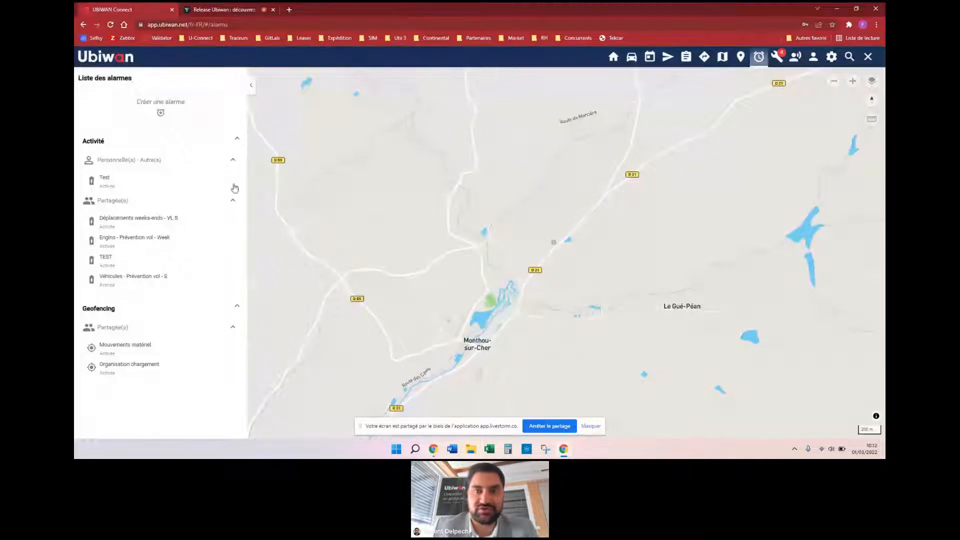
click(632, 57)
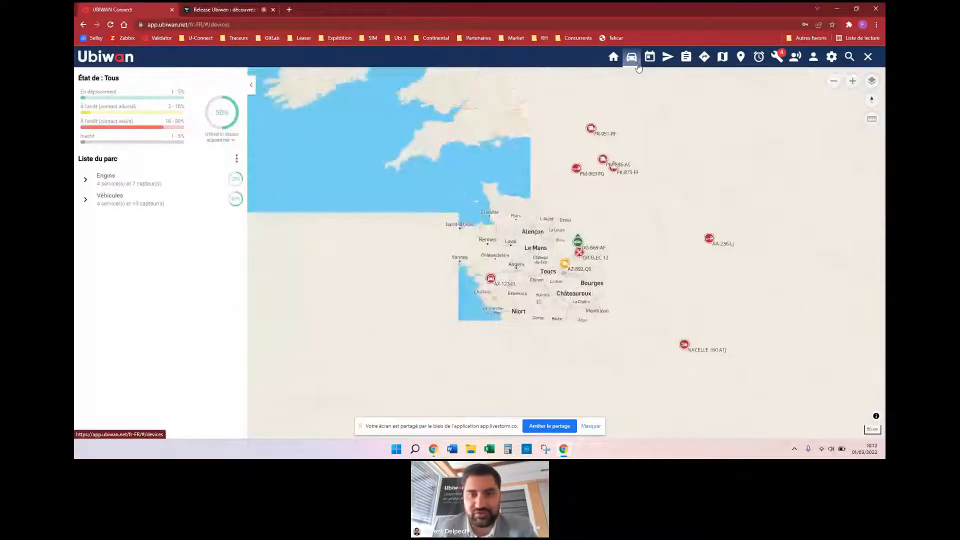
drag(652, 297, 614, 272)
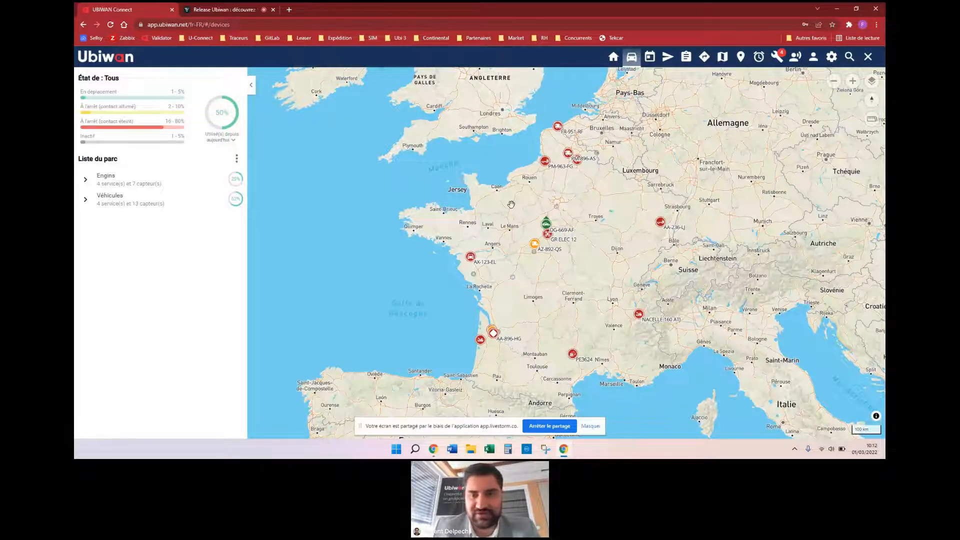
click(546, 223)
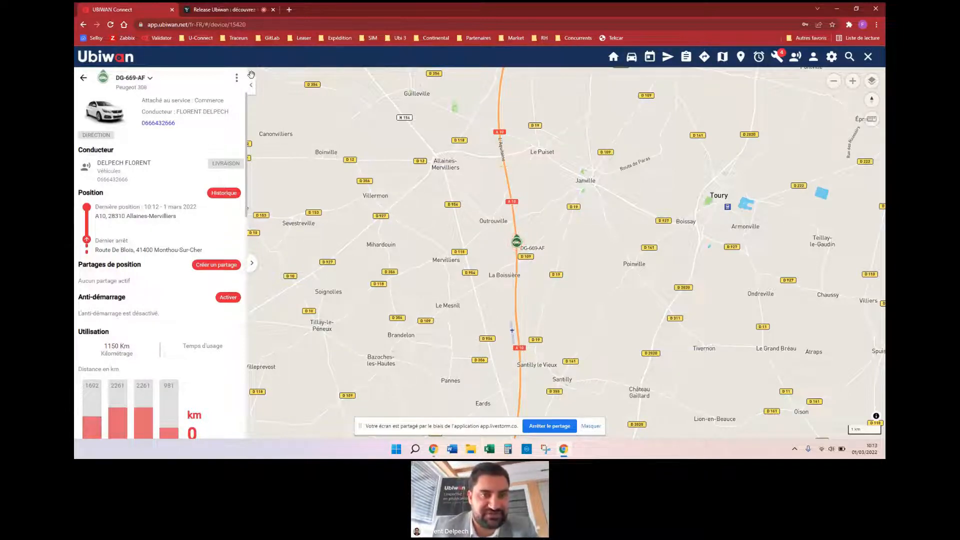
Step: Expand DG-669-AF to its full dashboard and move the Position card beside Coûts
click(252, 266)
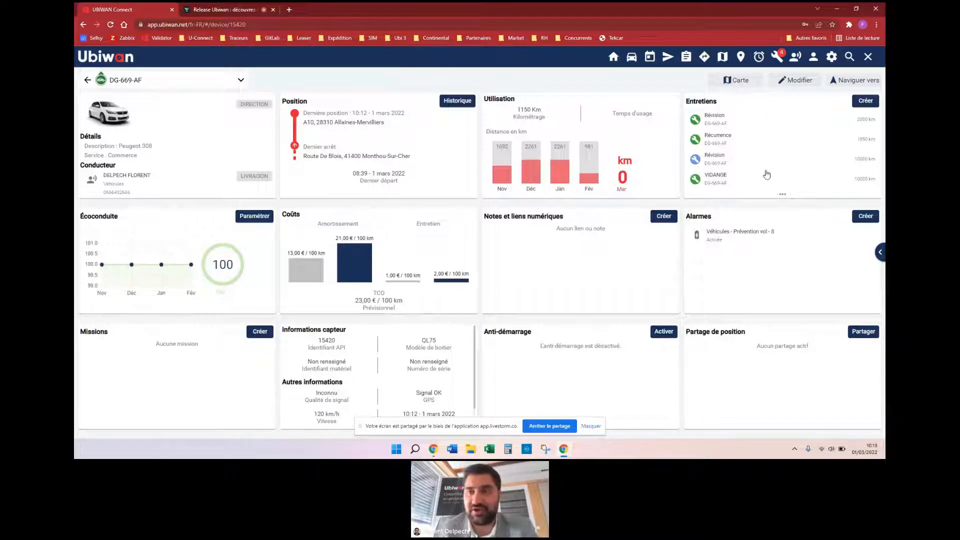
drag(386, 139, 388, 250)
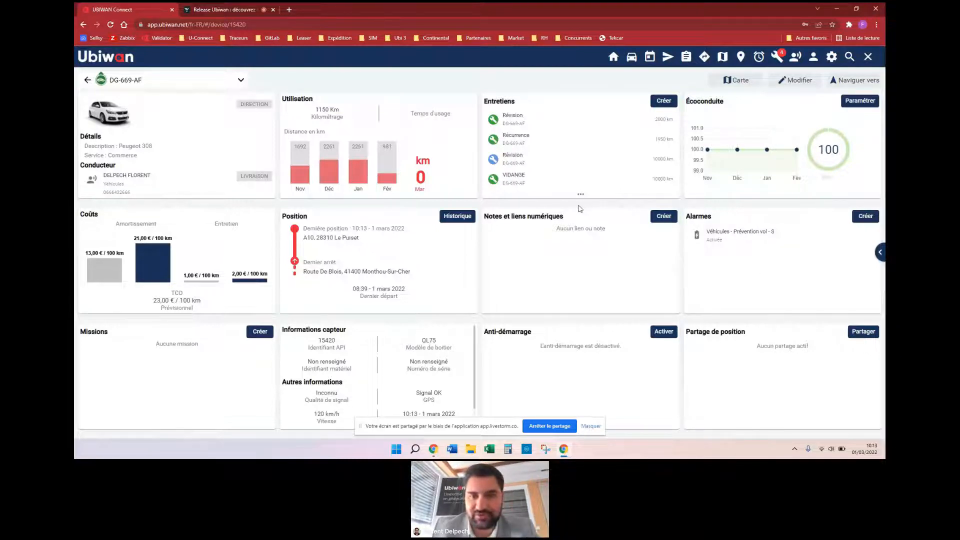
mouse_move(520, 230)
mouse_down()
mouse_move(521, 221)
mouse_move(515, 237)
mouse_move(519, 229)
mouse_up()
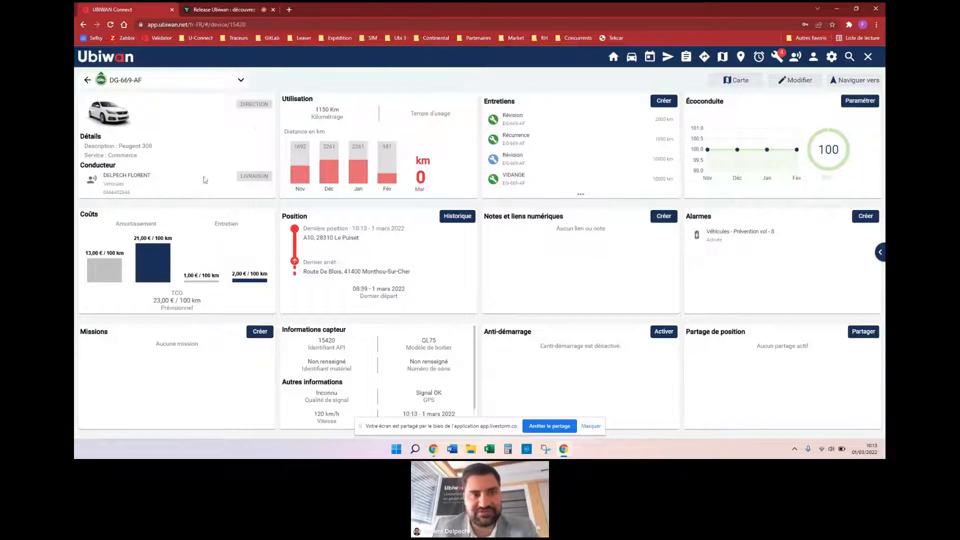
Step: Start a DG-669-AF note titled 'Notice de montage barterie' with description 'rtedt'
click(664, 217)
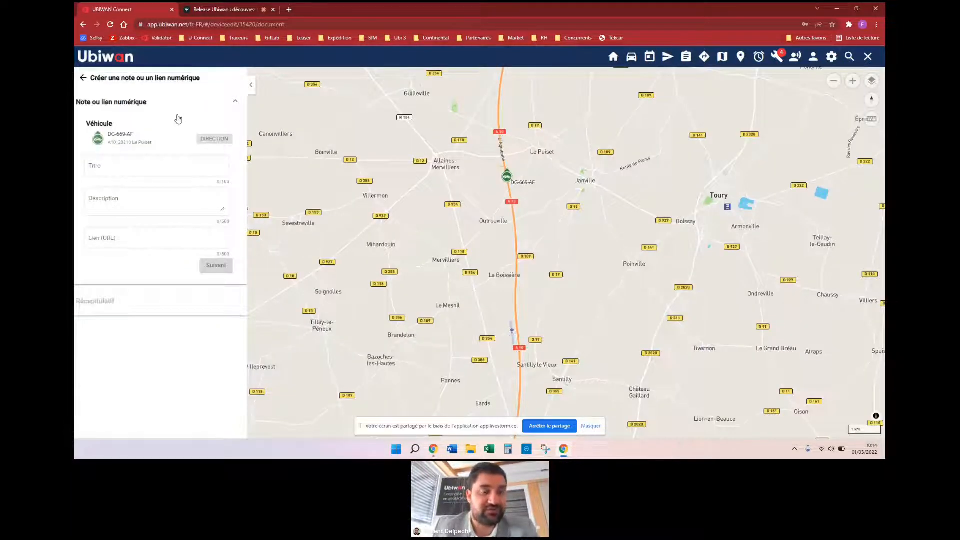
click(168, 167)
click(151, 168)
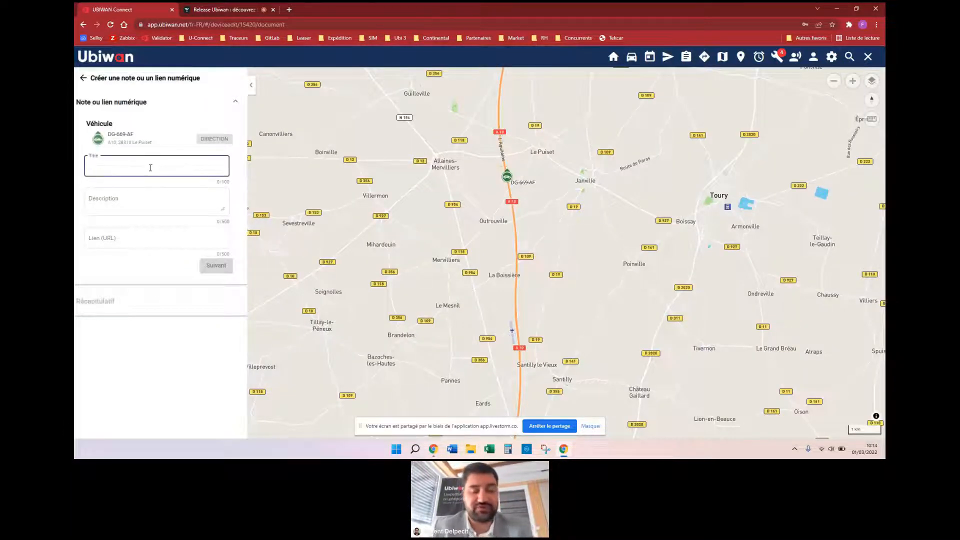
text(Notice de montage bar)
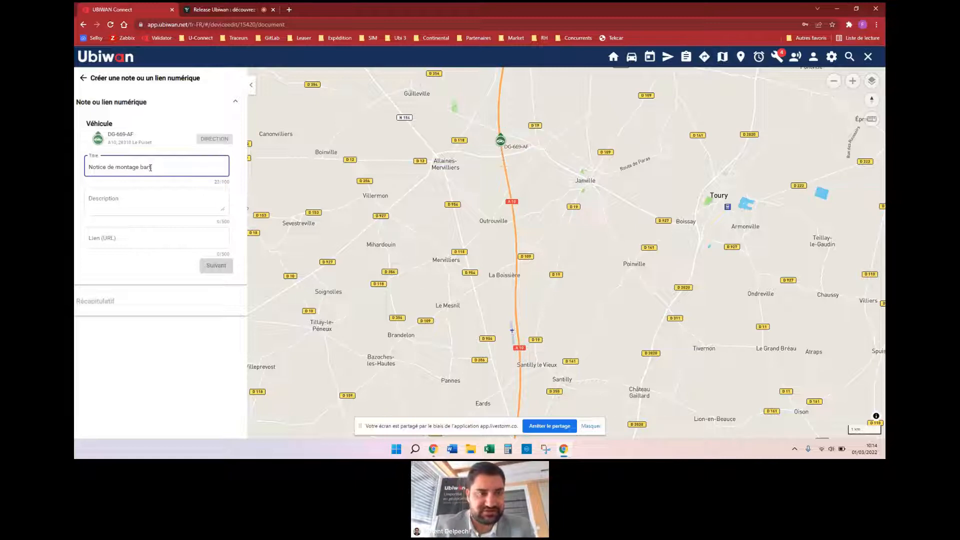
key(BackSpace)
text(tterie)
click(135, 203)
click(168, 256)
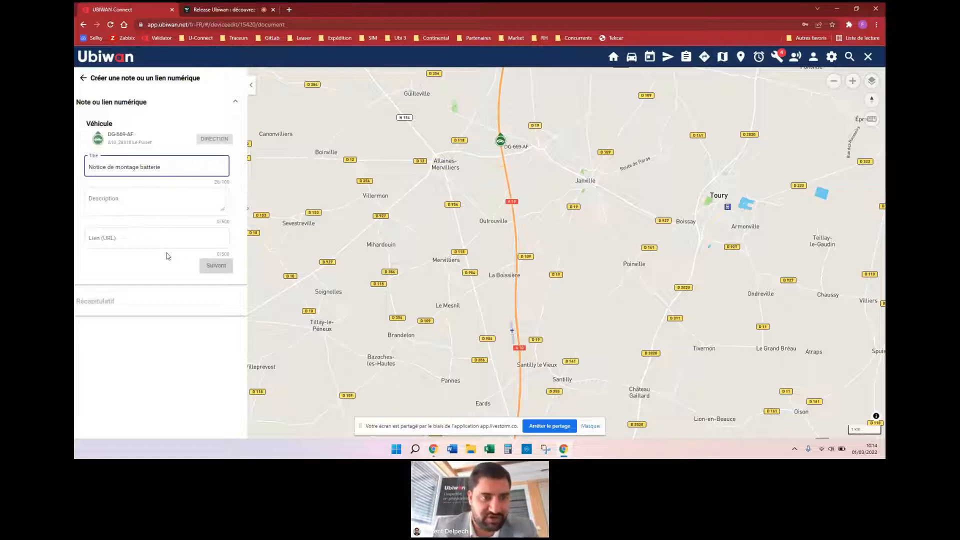
click(131, 200)
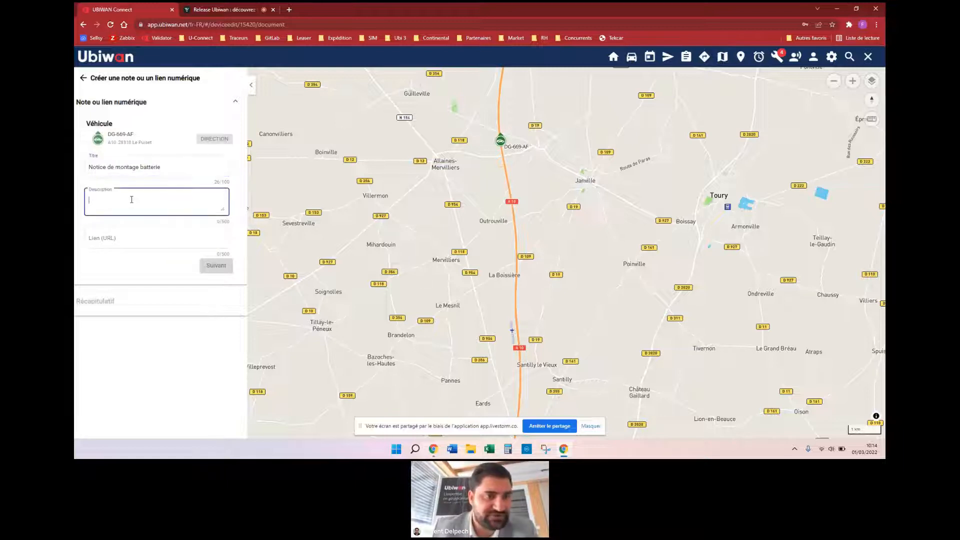
text(rtedt)
click(135, 238)
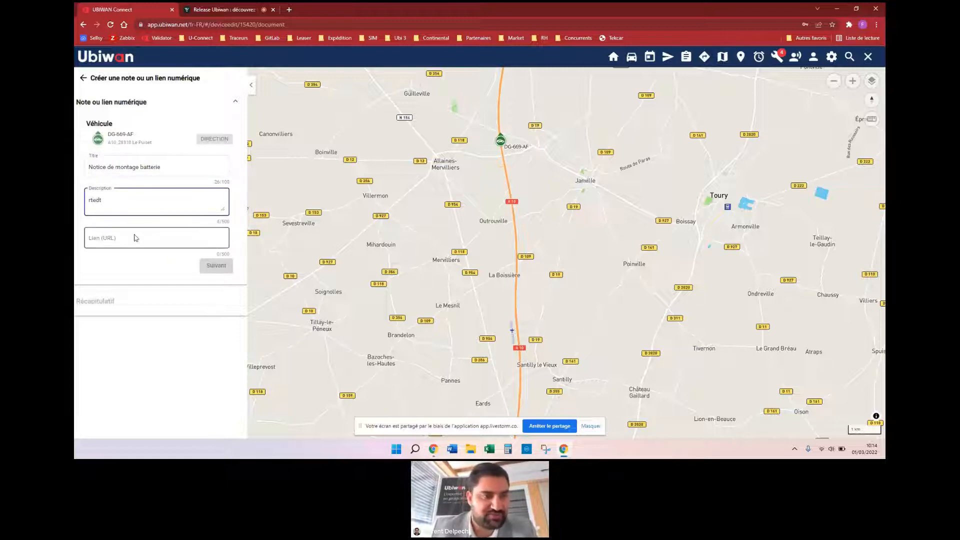
Step: Copy the Drive share link from lien.txt in Notepad and return to Chrome
click(834, 9)
double_click(499, 60)
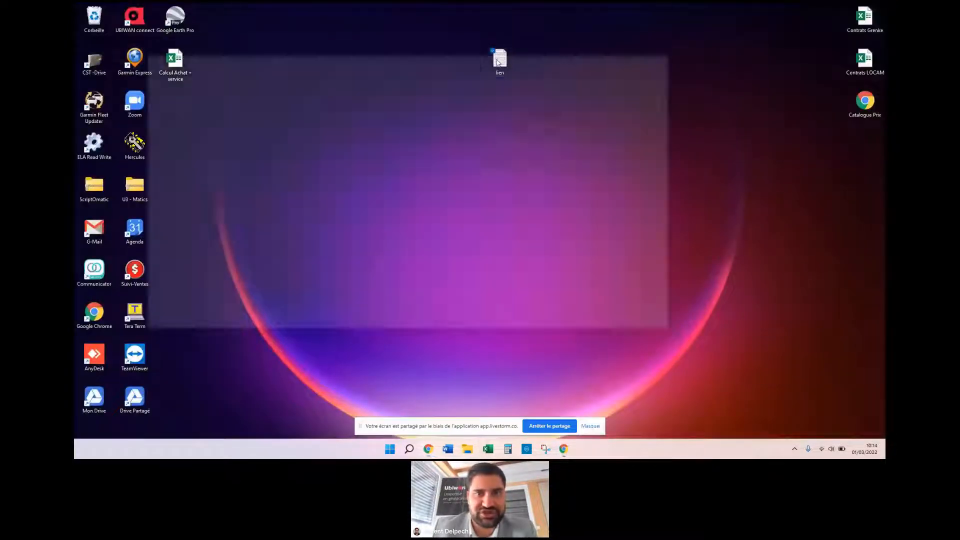
key(ctrl+a)
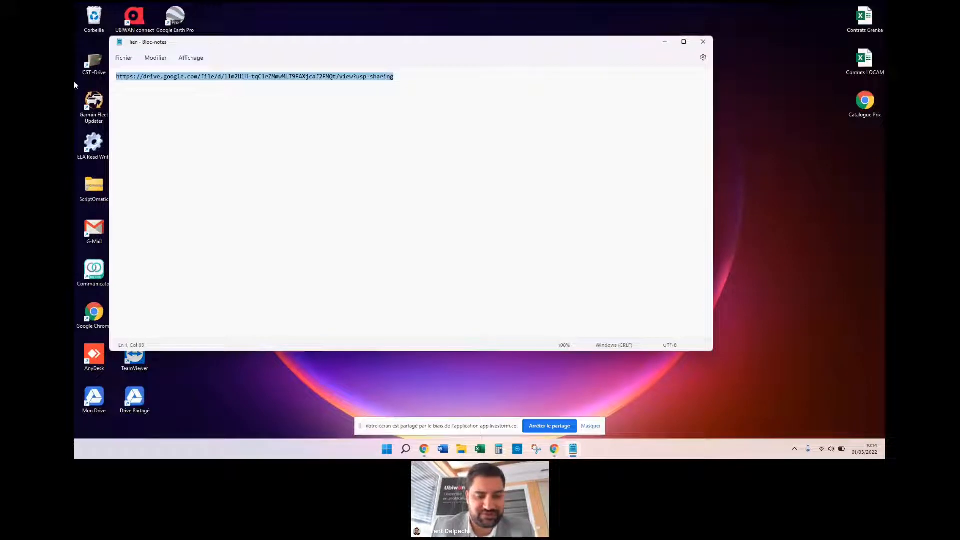
click(553, 451)
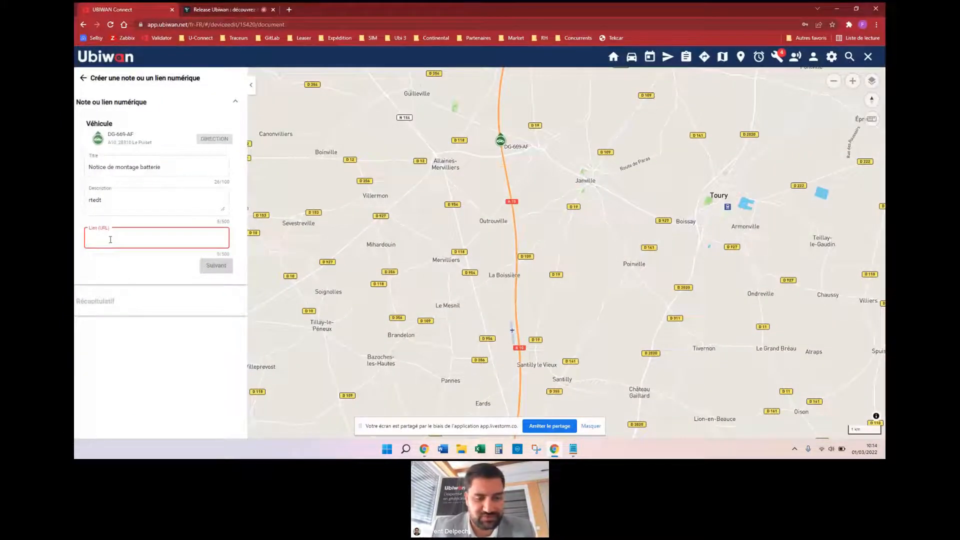
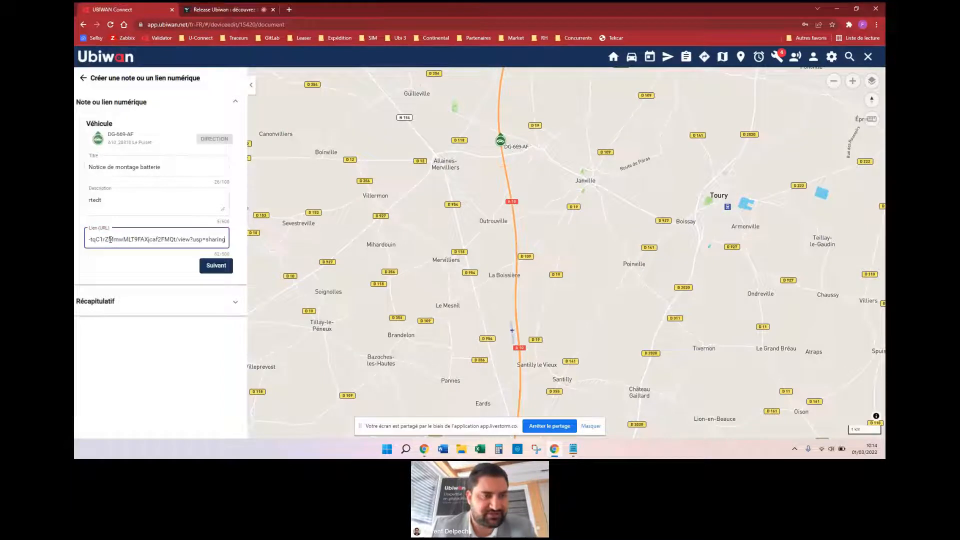
Step: Paste the Drive link into Lien (URL) and save the note, leaving the Notes card in place
click(229, 270)
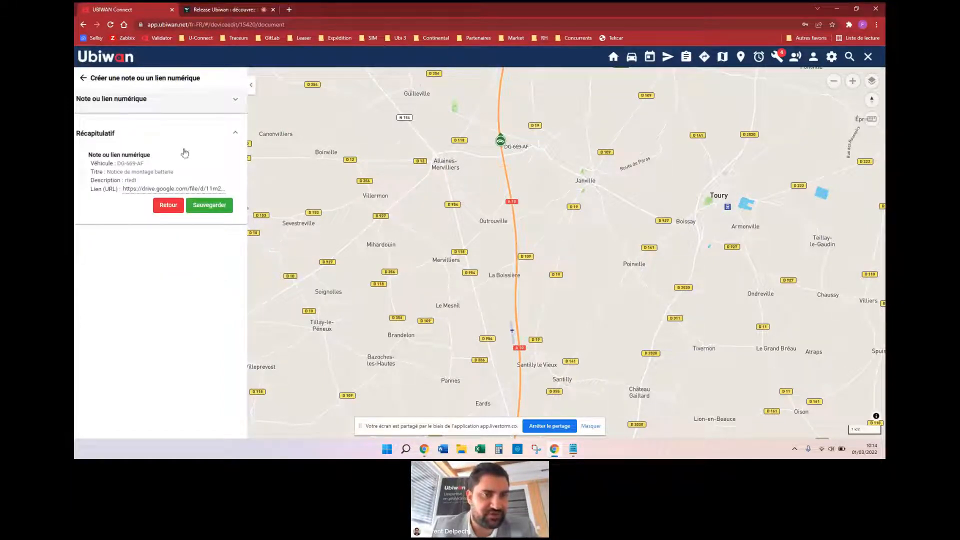
click(216, 209)
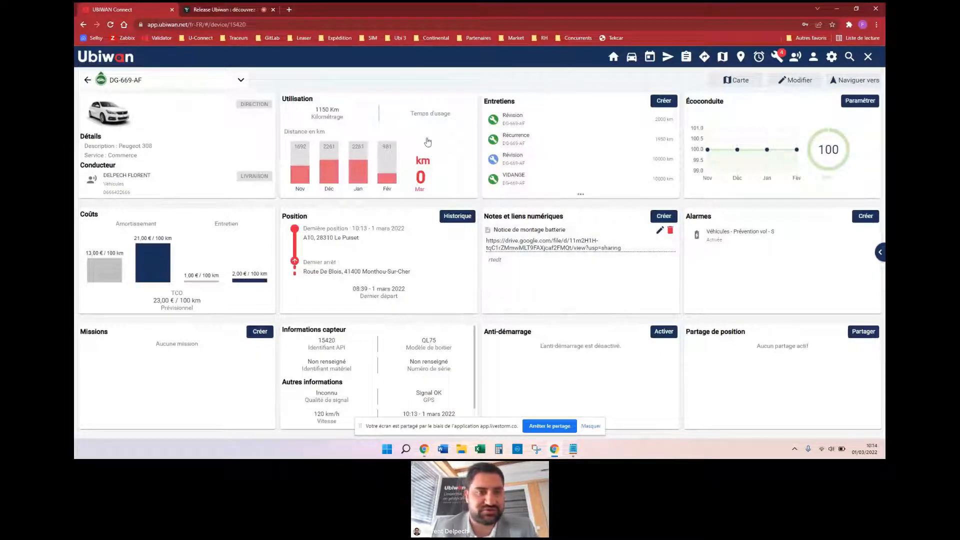
mouse_move(578, 218)
mouse_down()
mouse_move(575, 237)
mouse_move(582, 227)
mouse_up()
drag(579, 227, 577, 225)
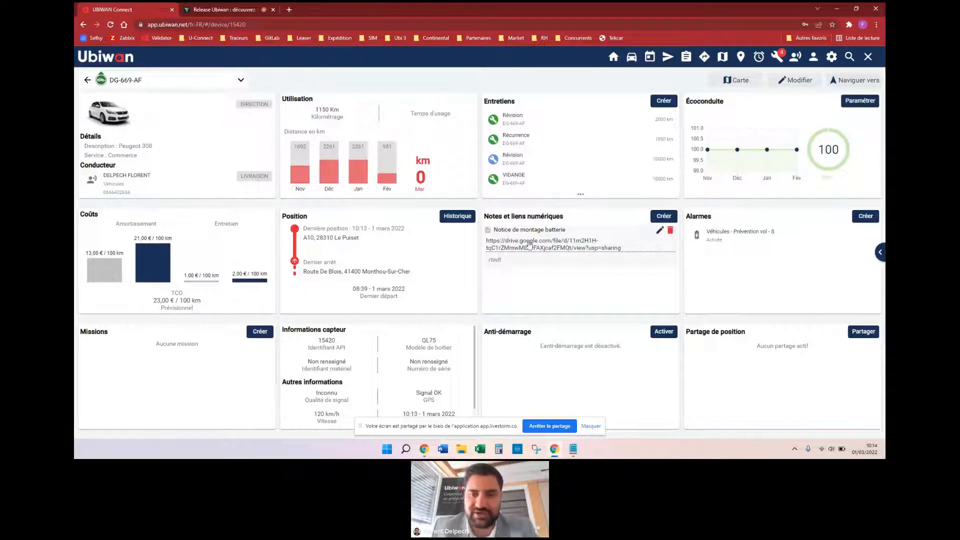
click(528, 245)
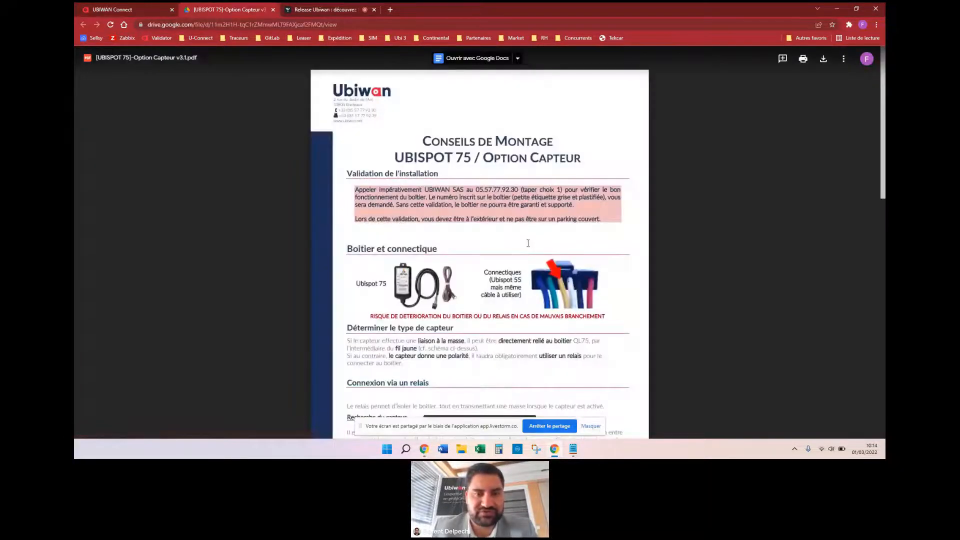
click(273, 10)
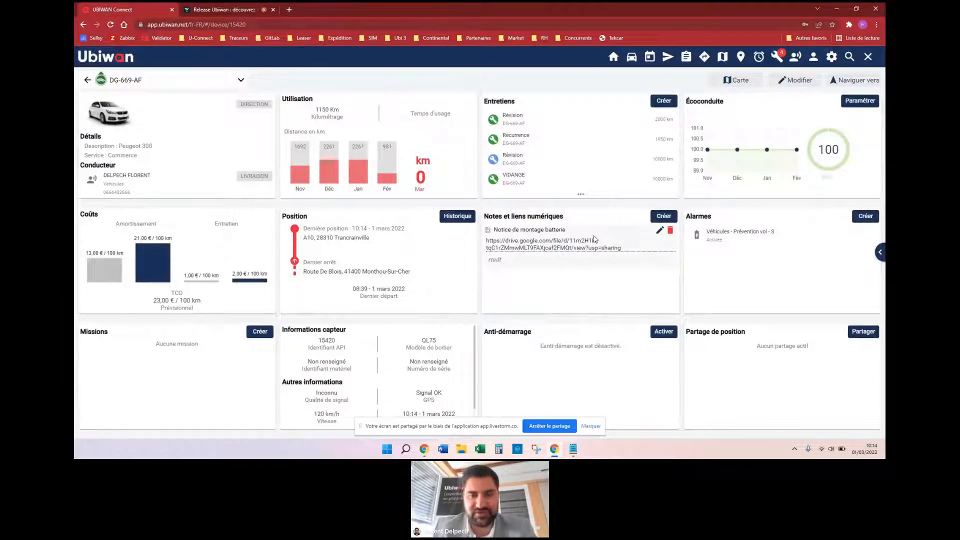
Step: Delete the Notice de montage batterie note with Oui and collapse back to the map view
click(670, 230)
click(598, 275)
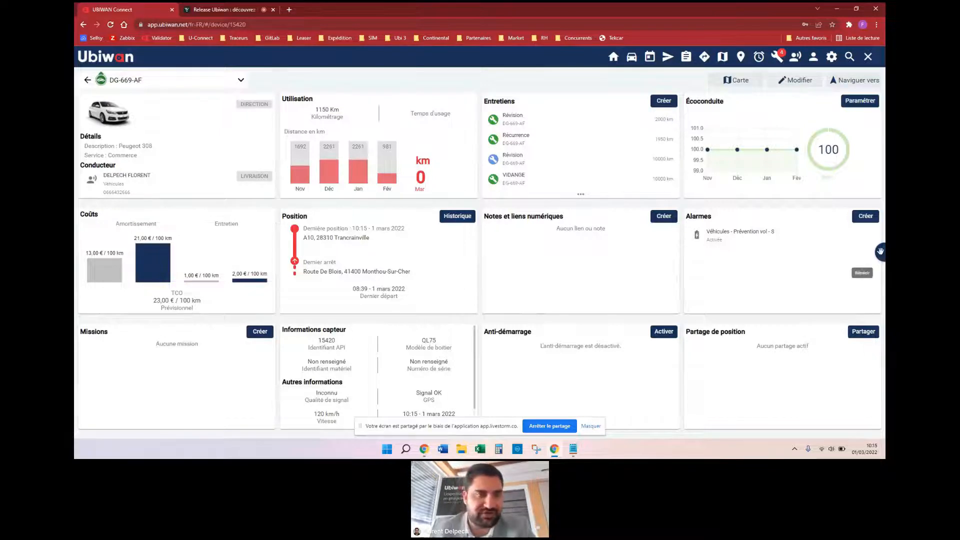
click(880, 252)
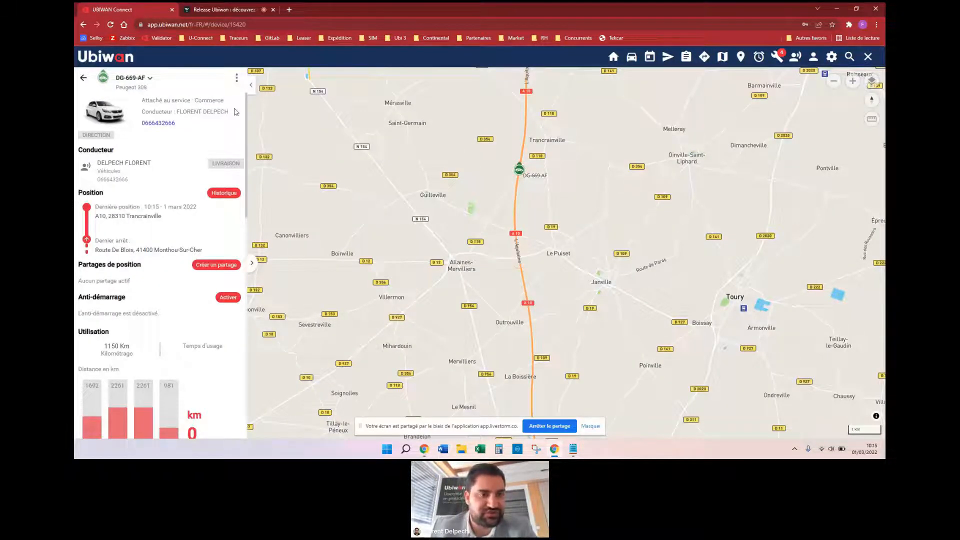
Step: Open DG-669-AF's edit form and set its fuel type to Diesel
click(239, 77)
click(232, 75)
scroll(185, 236, down, 5)
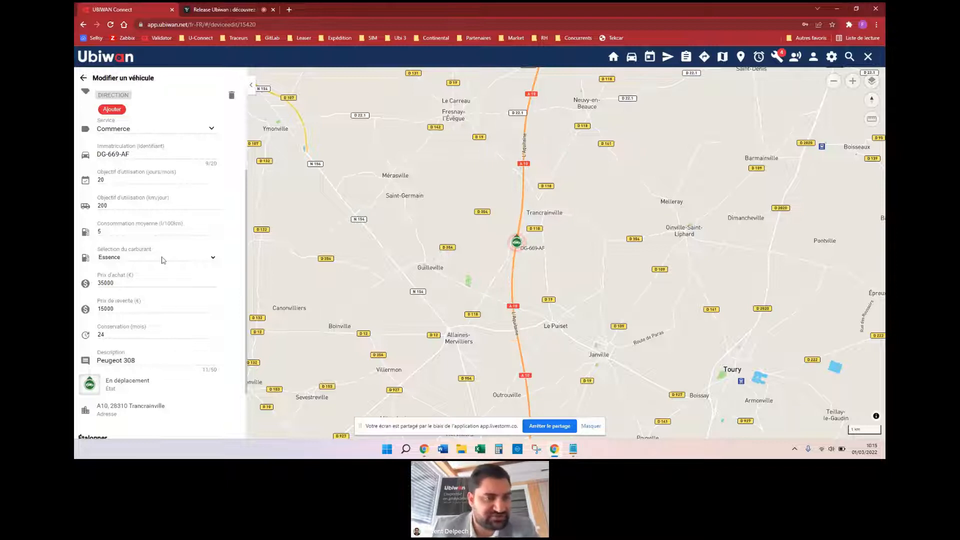
click(200, 260)
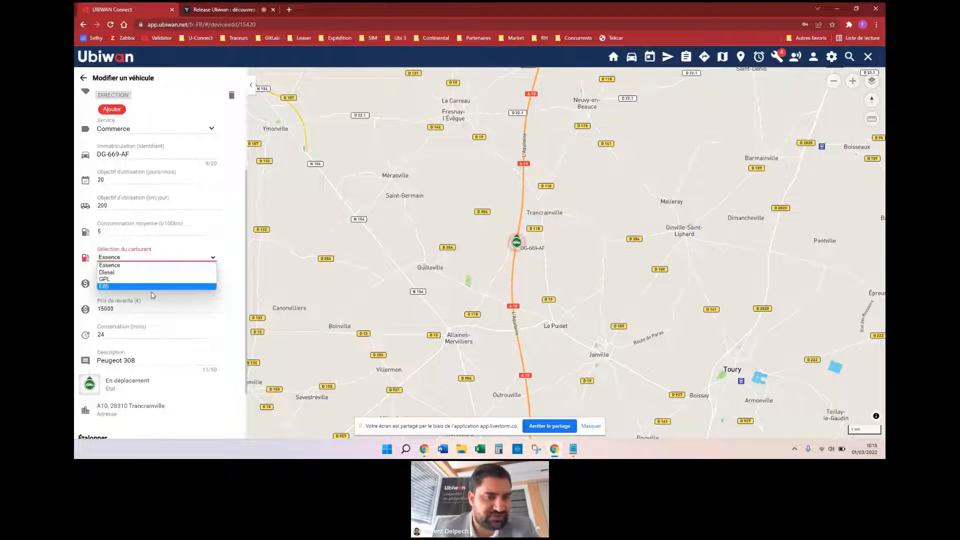
click(124, 272)
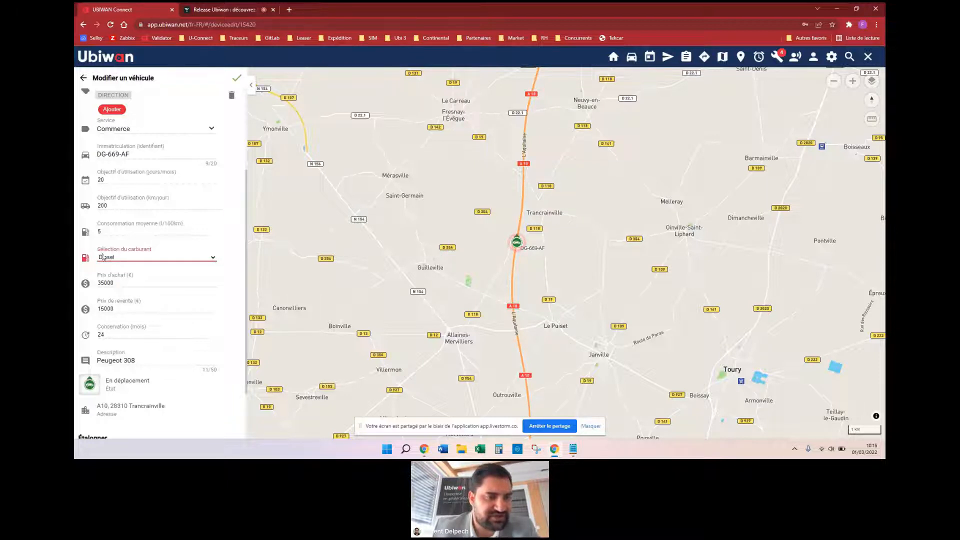
scroll(135, 282, down, 3)
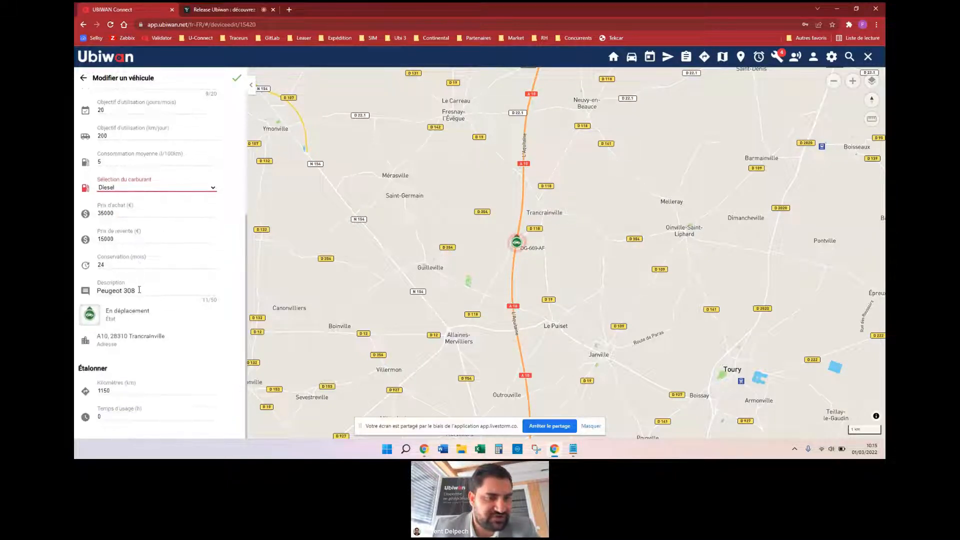
scroll(139, 290, up, 3)
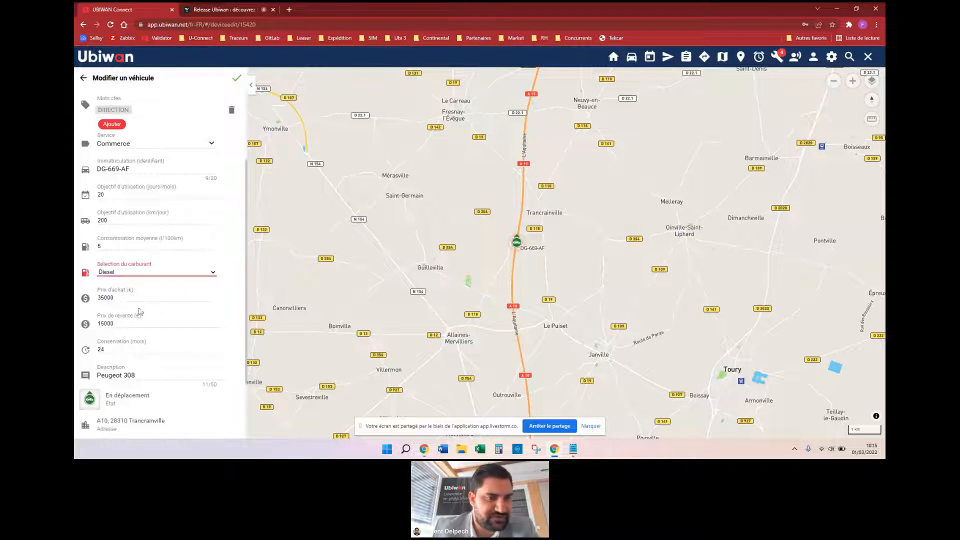
Step: Set the average consumption to 8 L/100 km and save the vehicle details
drag(183, 243, 93, 243)
click(182, 245)
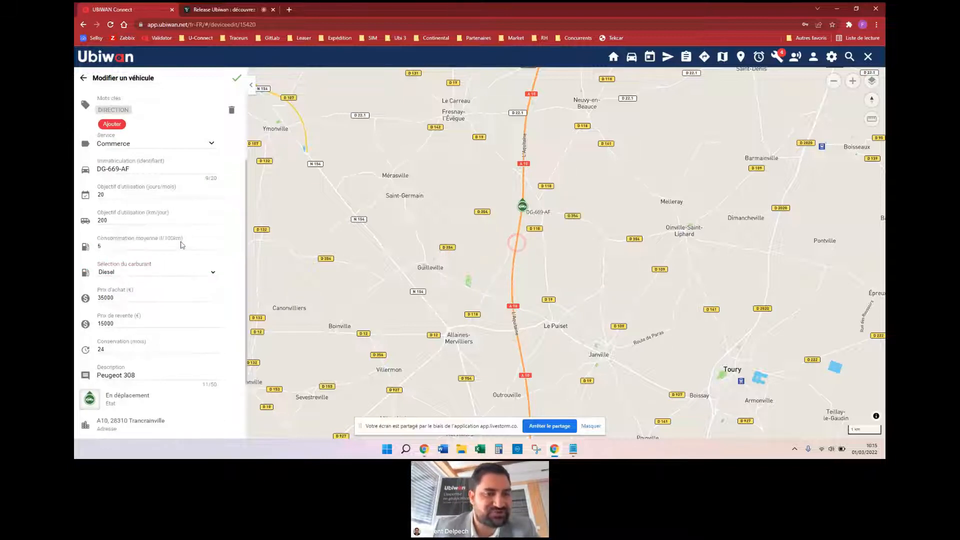
click(129, 249)
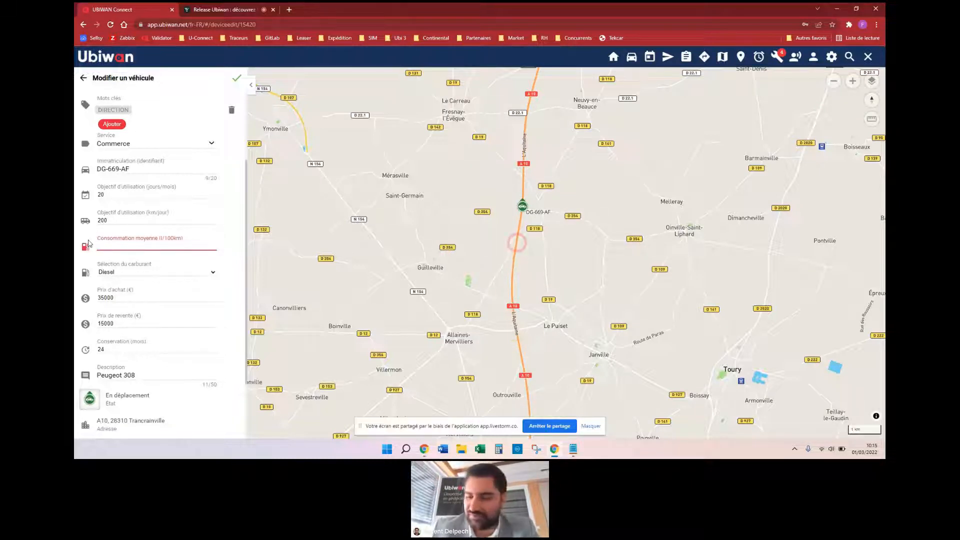
click(220, 232)
click(239, 79)
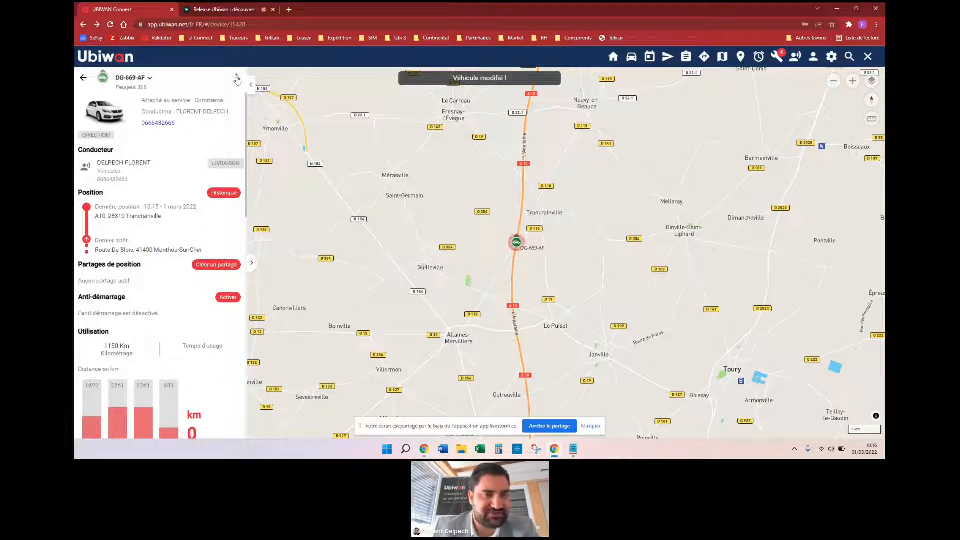
click(223, 194)
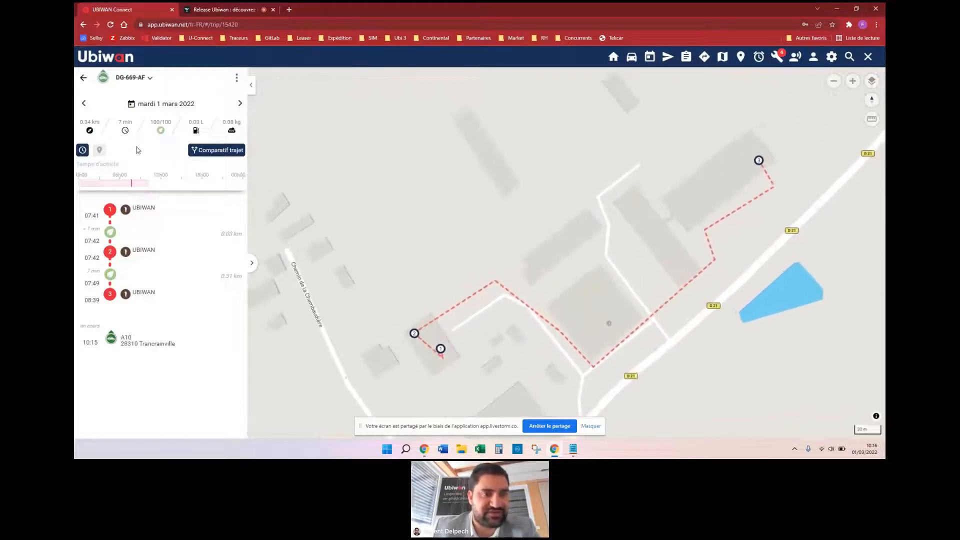
drag(224, 122, 240, 122)
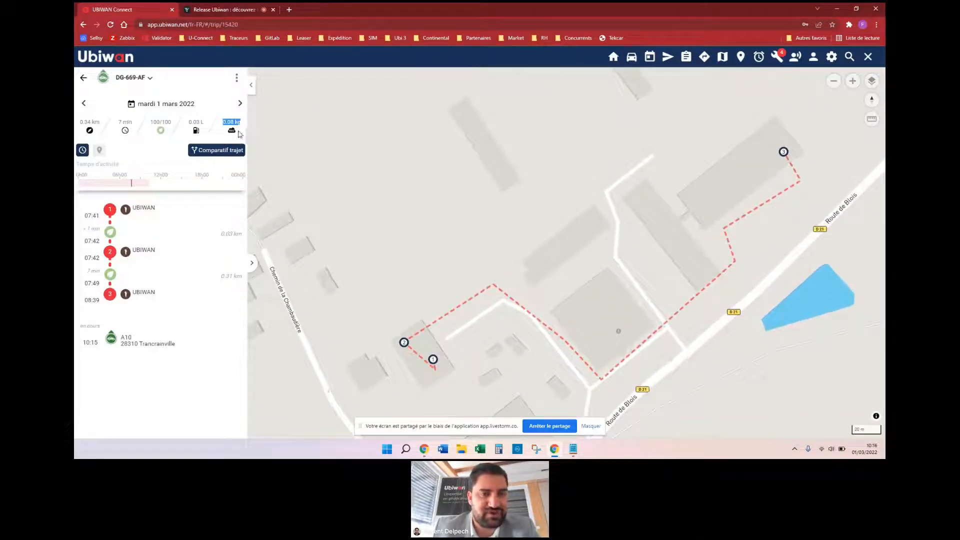
click(191, 122)
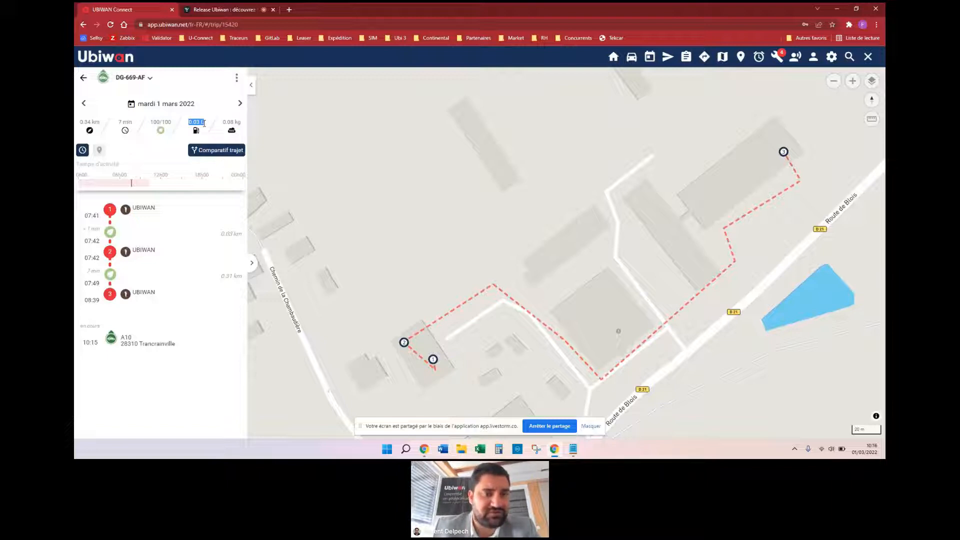
click(84, 104)
click(84, 105)
click(85, 104)
click(84, 104)
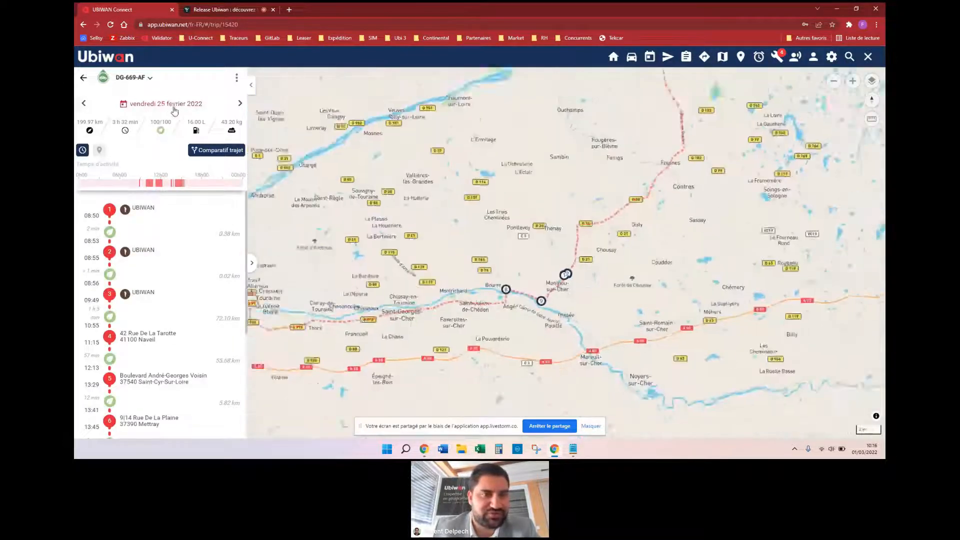
Step: Point out that day's 16.00 L fuel, 199.97 km distance and 43.20 kg CO2 figures
drag(188, 122, 207, 128)
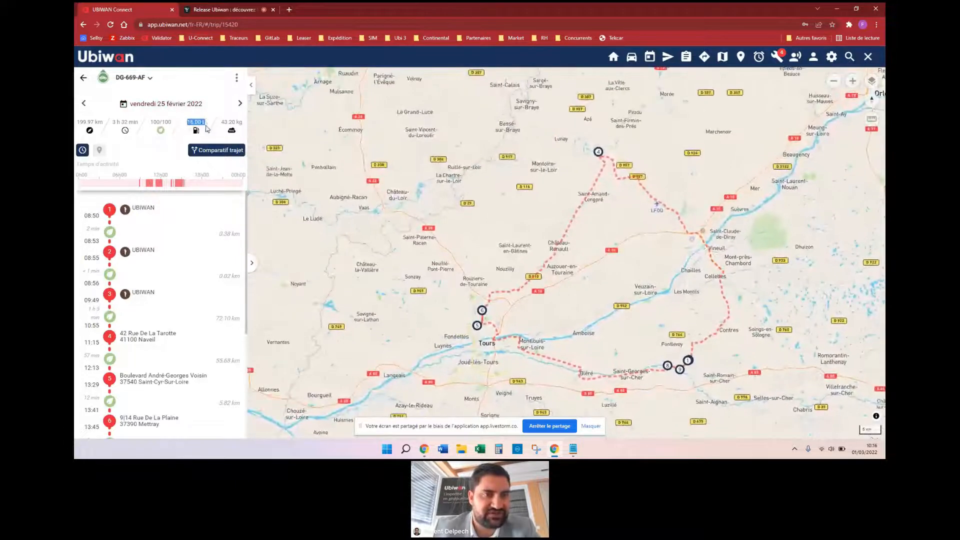
drag(78, 122, 108, 123)
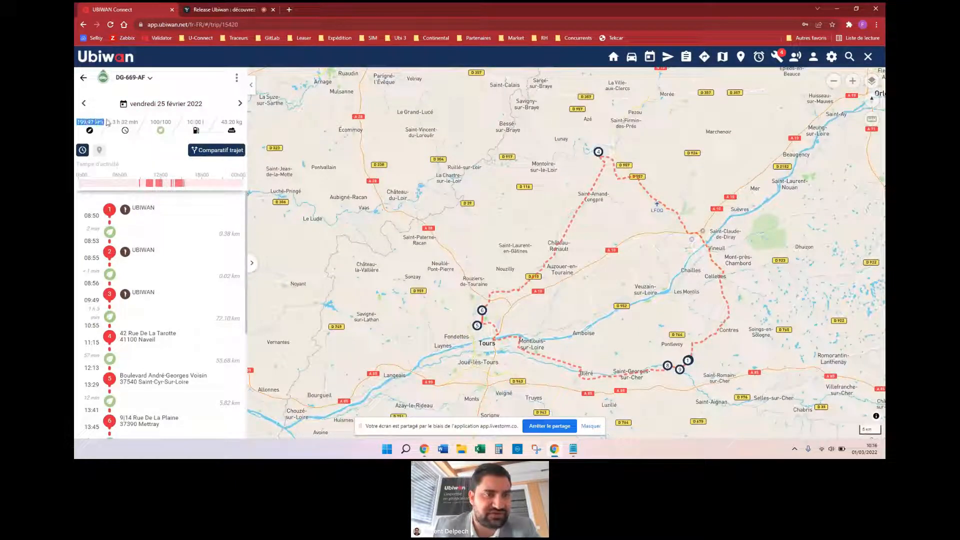
drag(221, 122, 243, 123)
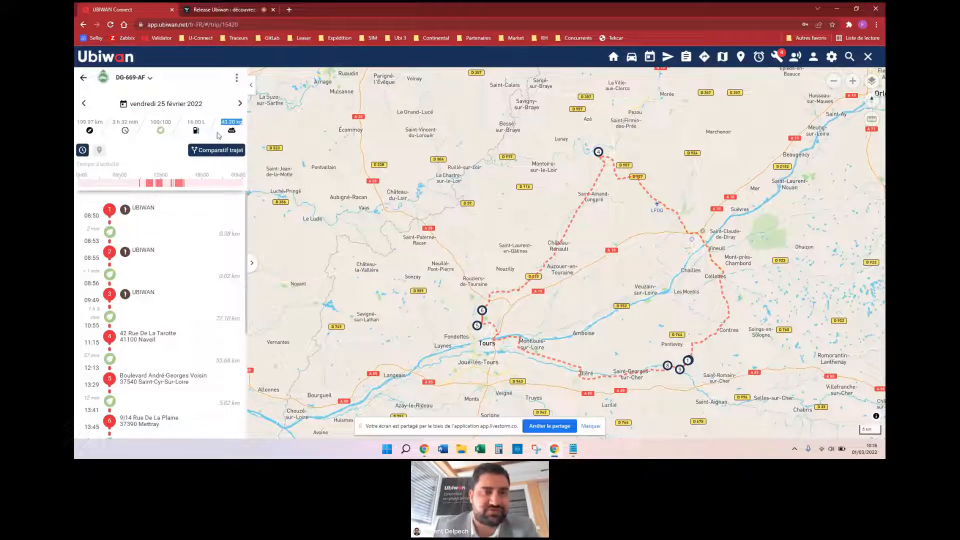
click(205, 121)
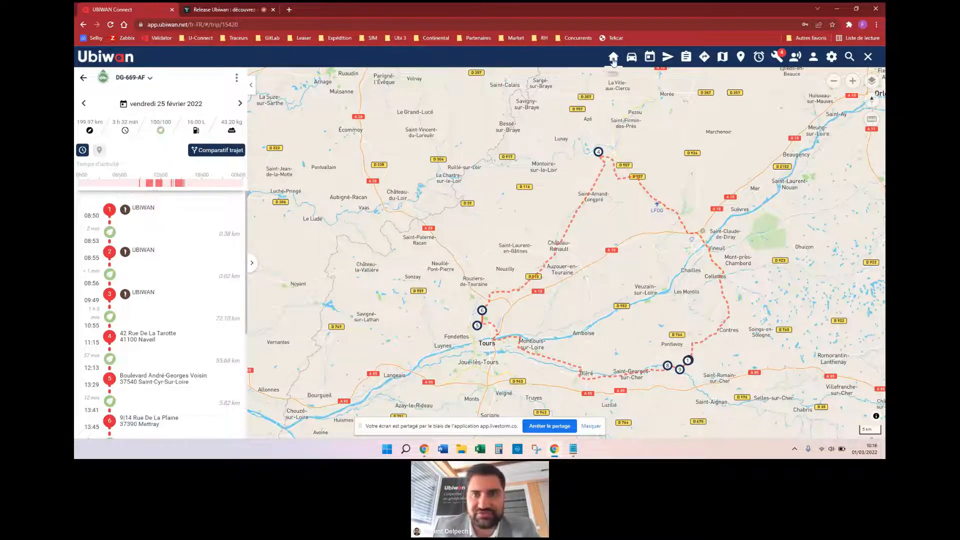
click(614, 56)
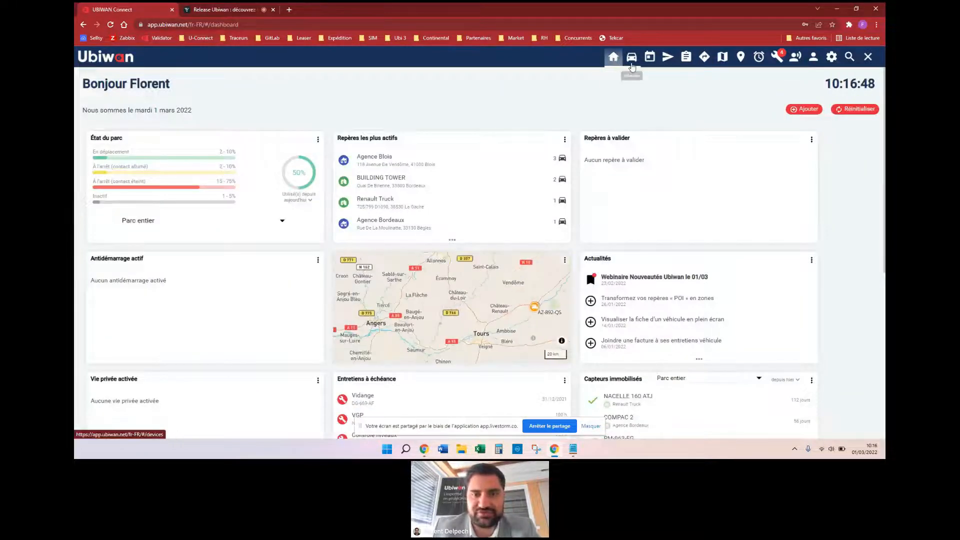
Step: Open the all-vehicles fleet map and zoom in on central France
click(632, 63)
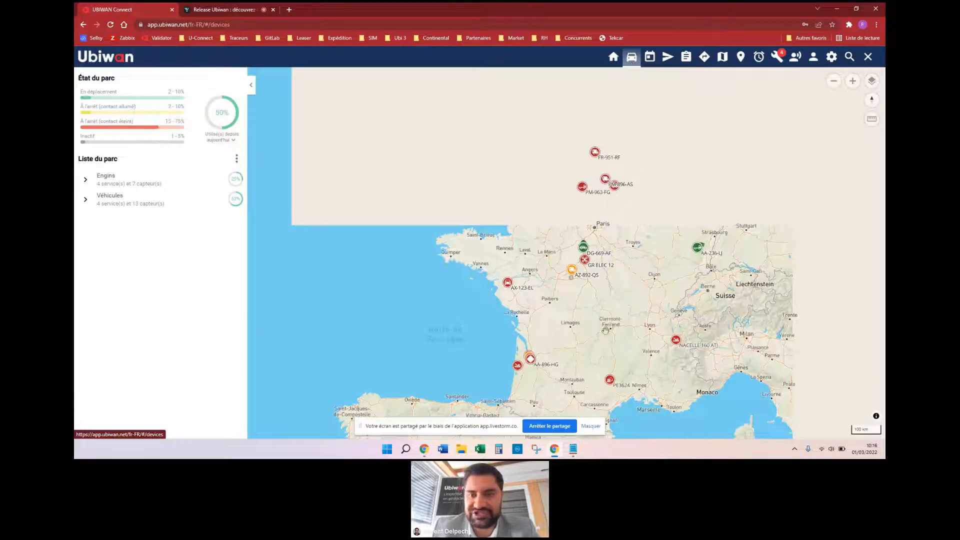
drag(646, 301, 579, 259)
scroll(556, 237, up, 3)
scroll(556, 236, up, 1)
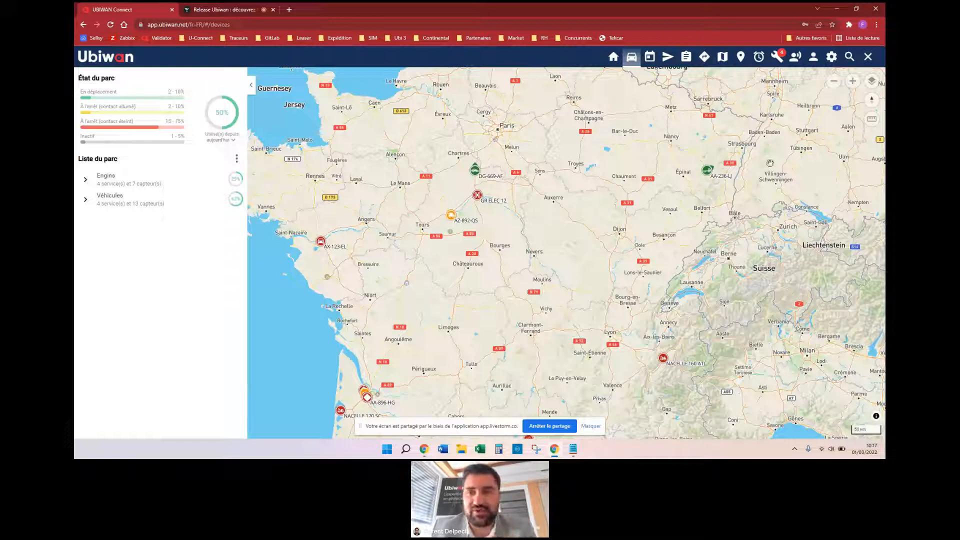
Step: Turn on the Conducteurs (driver name) labels for the fleet map markers
click(874, 80)
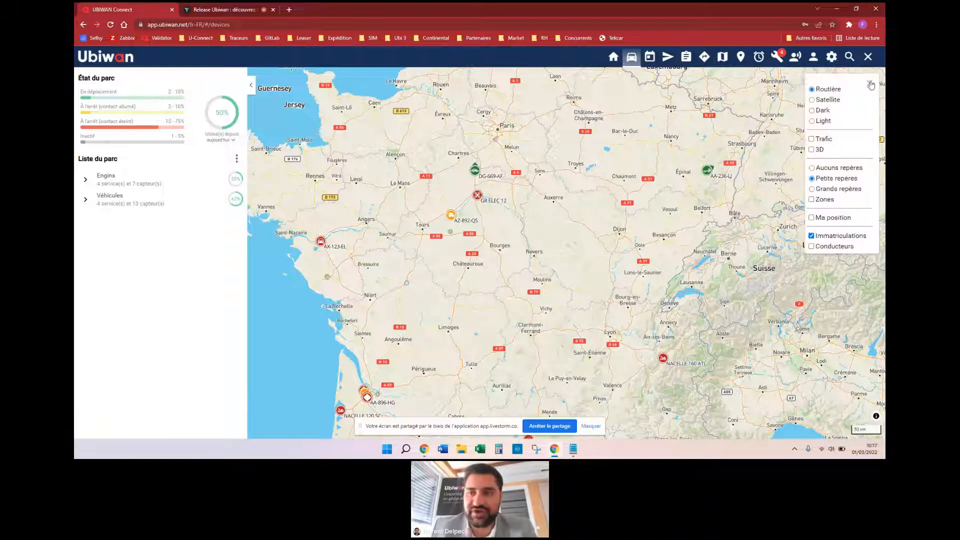
click(812, 246)
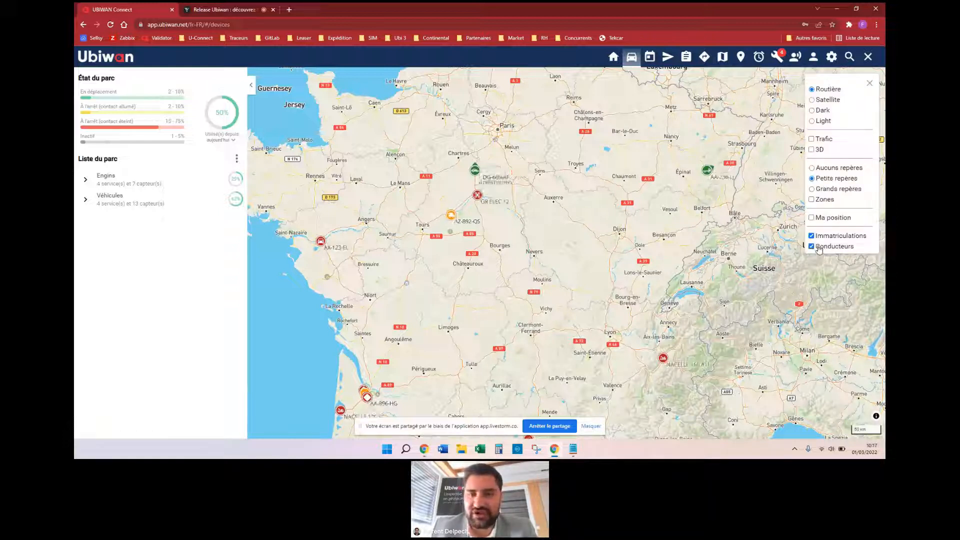
click(870, 83)
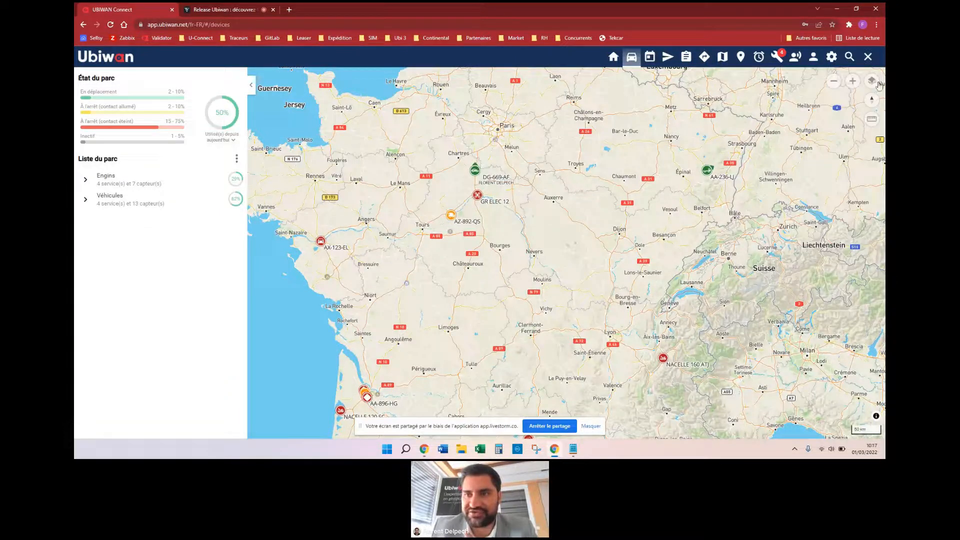
click(873, 86)
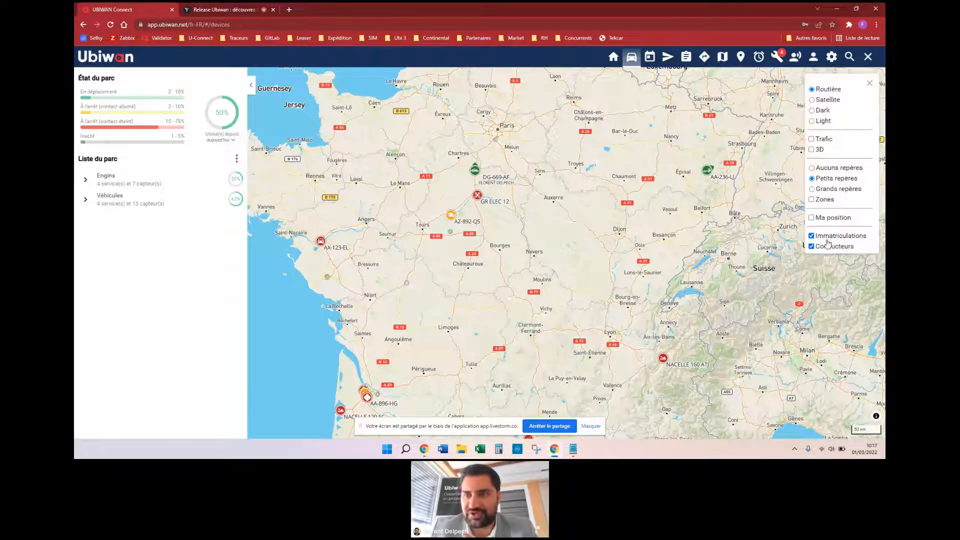
click(870, 84)
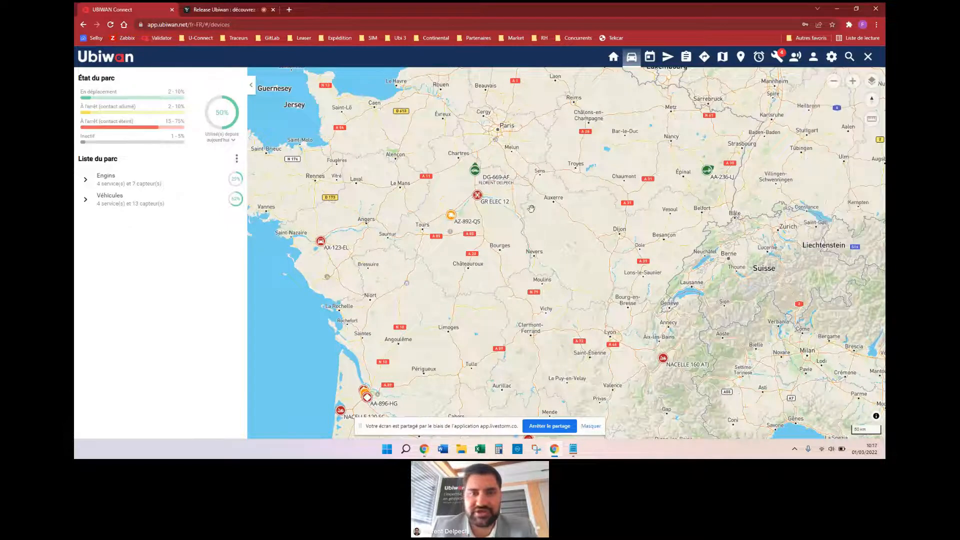
scroll(502, 187, up, 1)
scroll(481, 168, up, 1)
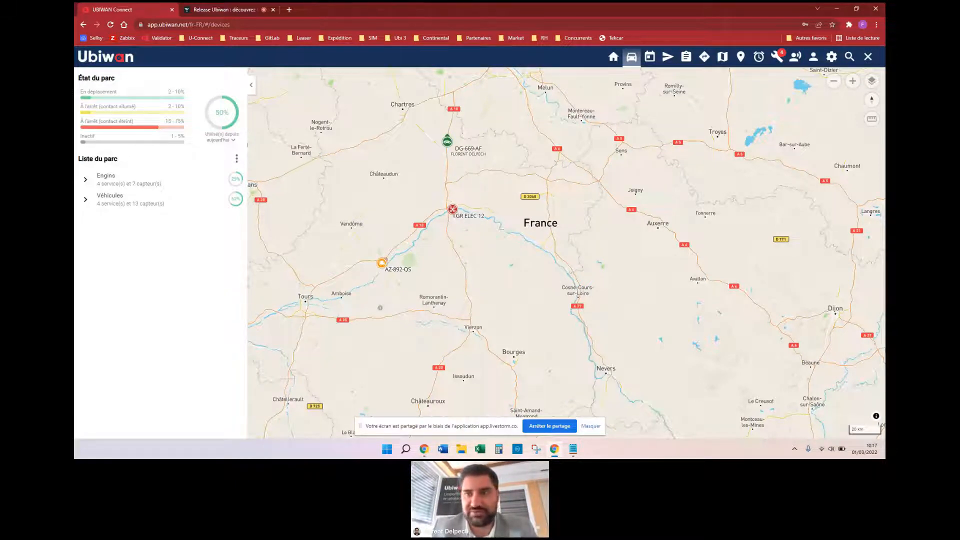
Step: Toggle the Immatriculations plate labels off and back on, then zoom the map out over France
click(871, 81)
click(823, 236)
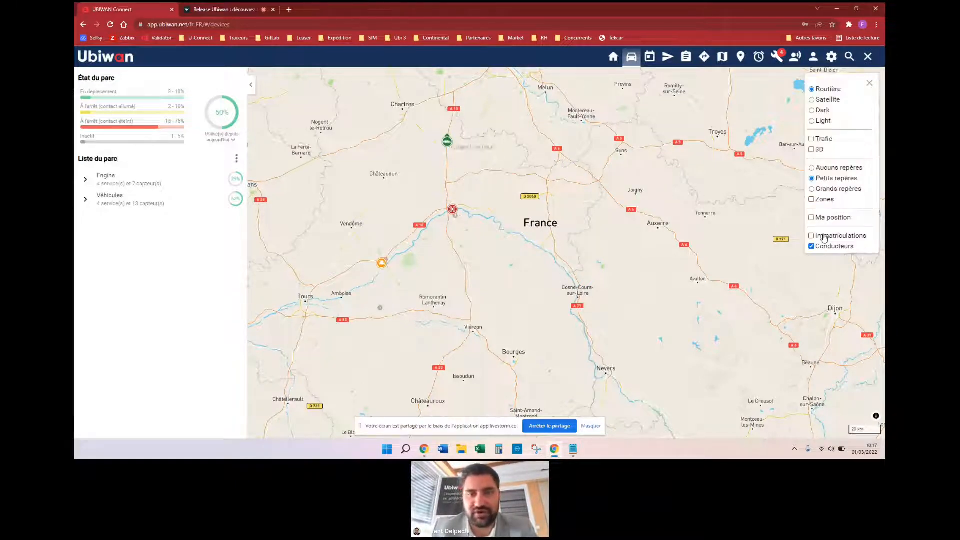
click(824, 235)
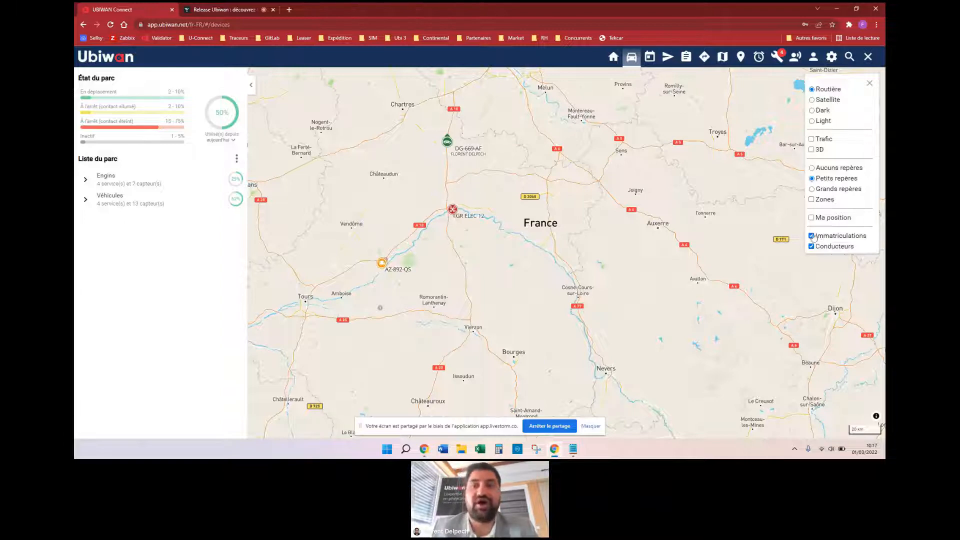
click(872, 86)
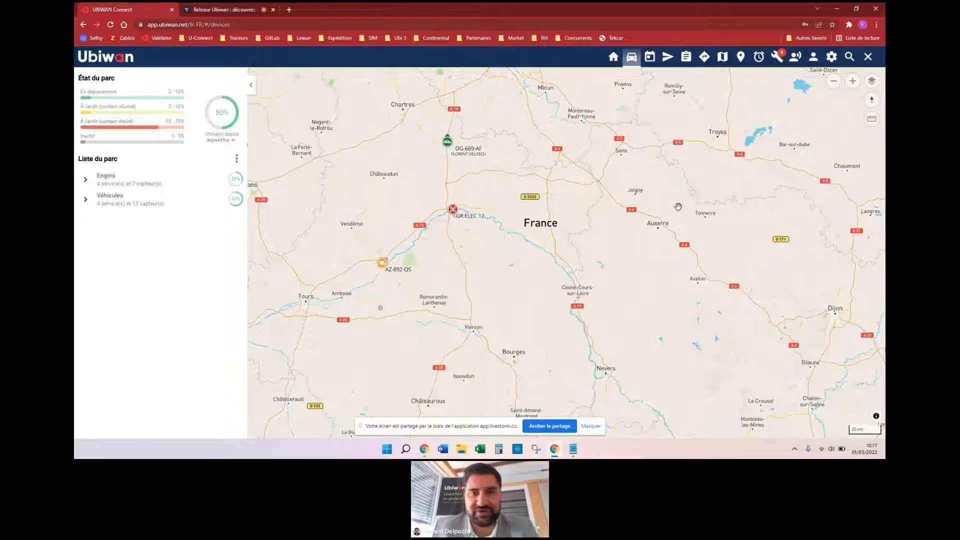
scroll(677, 206, down, 2)
scroll(678, 206, down, 3)
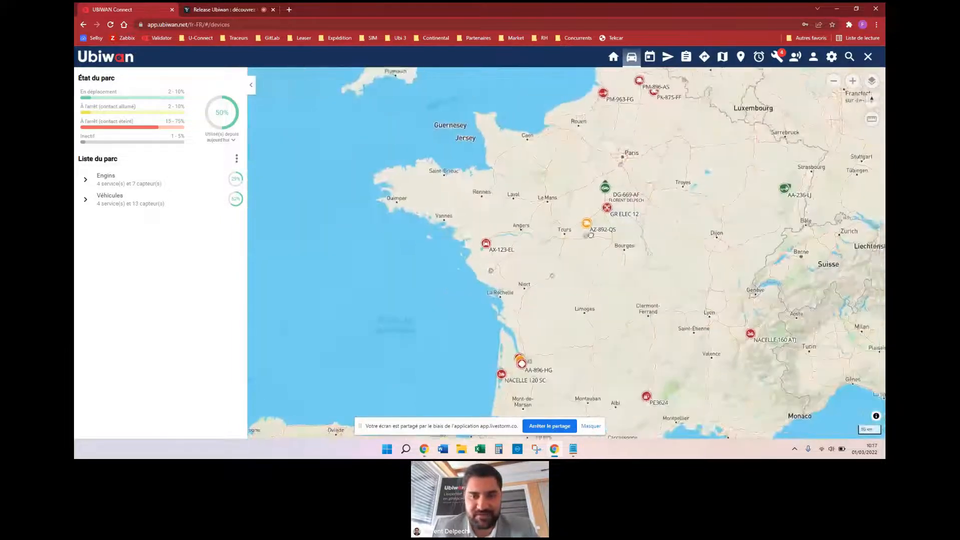
Step: Pan the fleet map towards central Europe to include neighbouring countries
drag(621, 228, 579, 247)
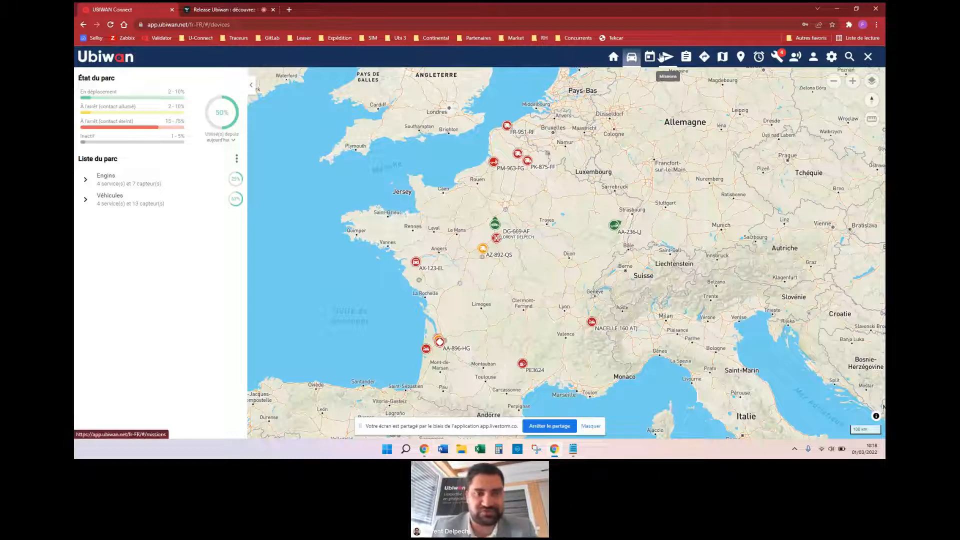
Step: Stop sharing the screen with the webinar viewers
click(549, 426)
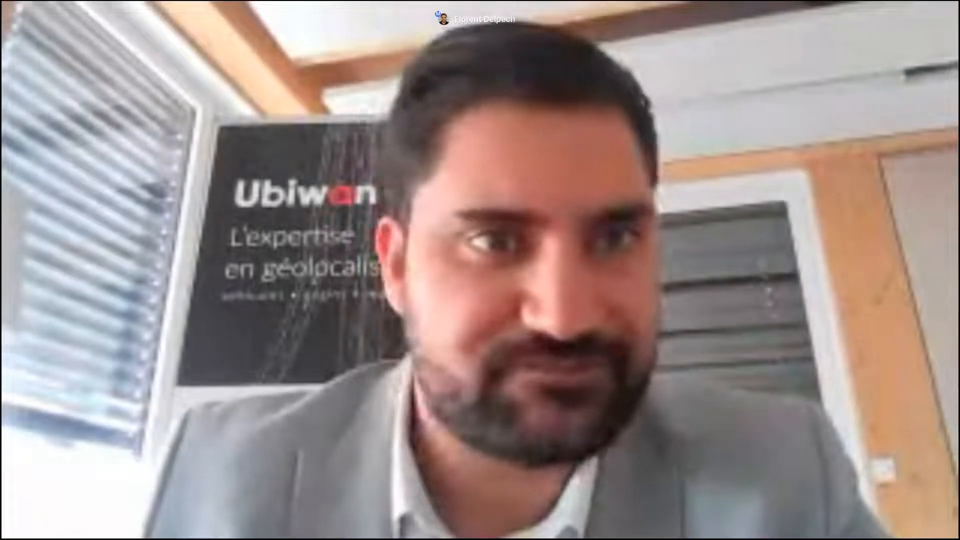